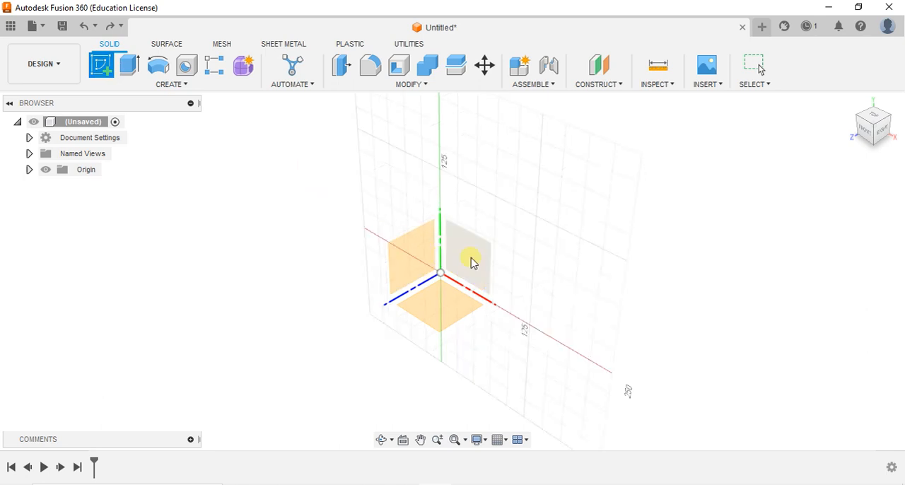
Step: Start a new sketch on the vertical front (XY) origin plane
left_click(472, 261)
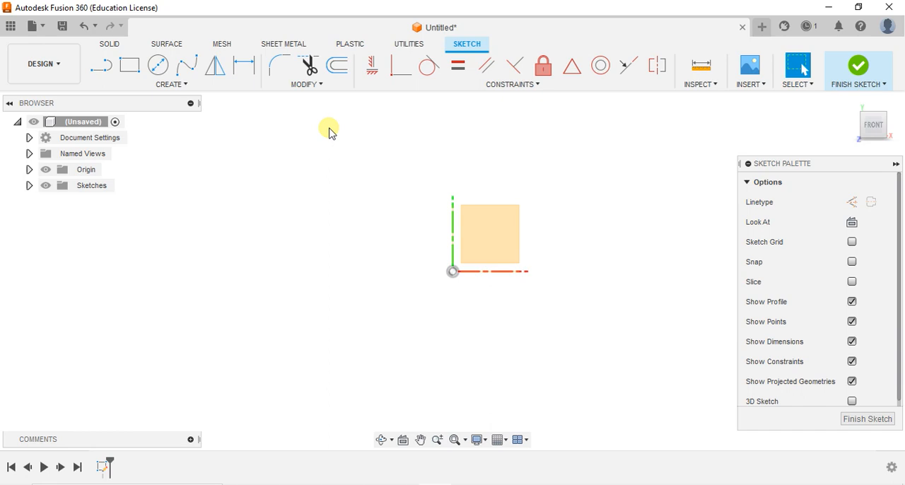
left_click(186, 86)
left_click(315, 85)
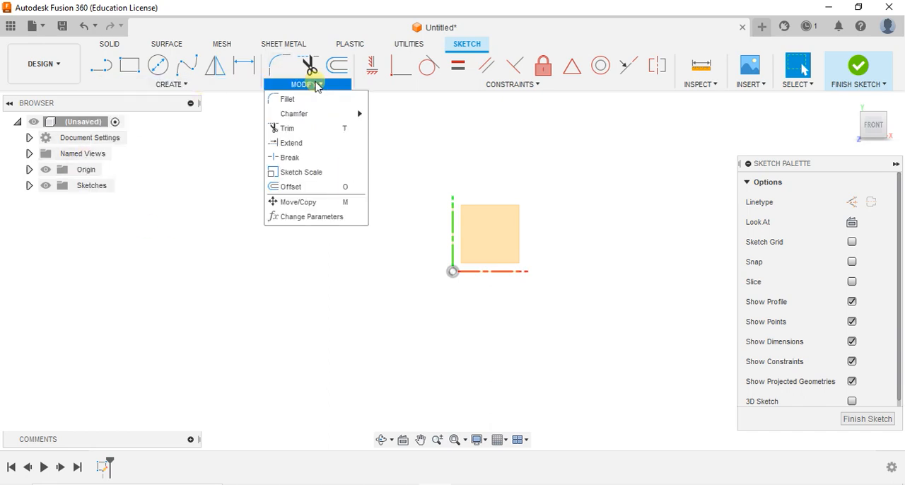
mouse_move(453, 87)
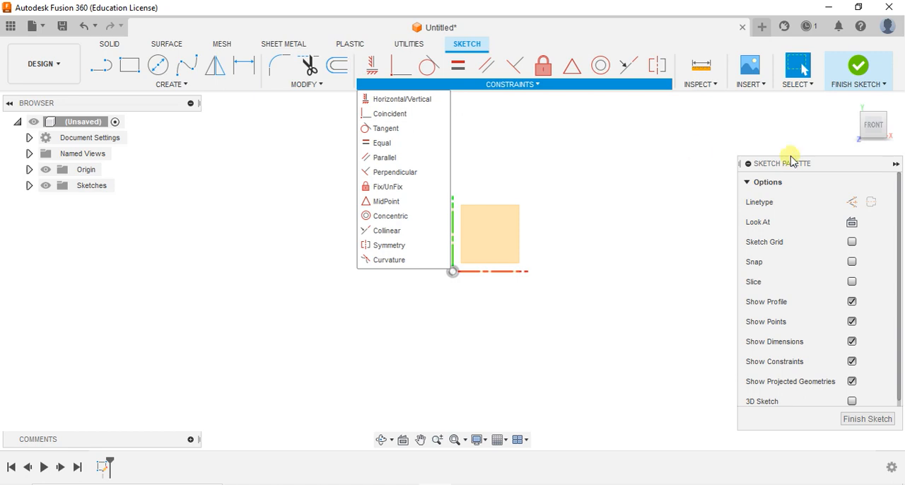
left_click(651, 161)
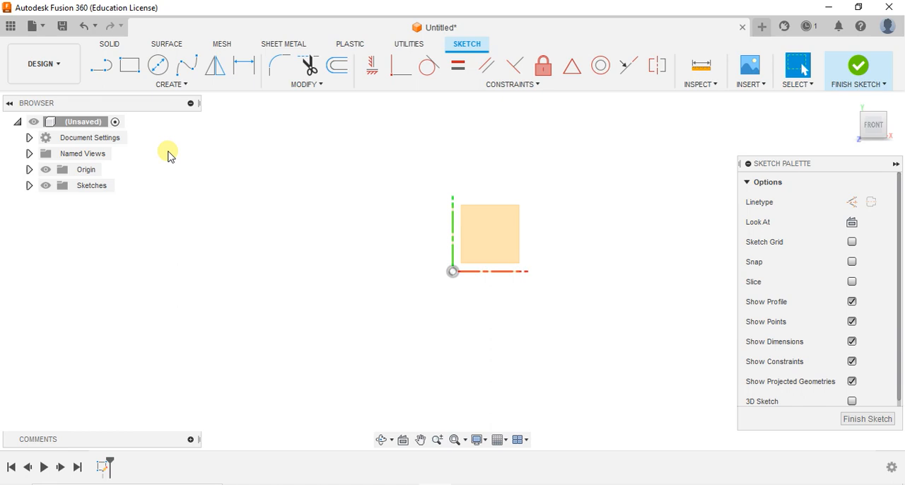
left_click(192, 84)
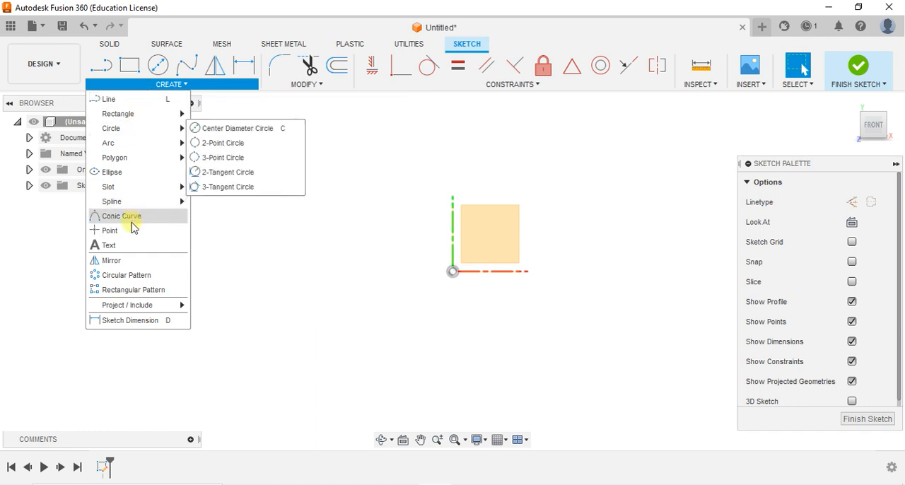
left_click(318, 84)
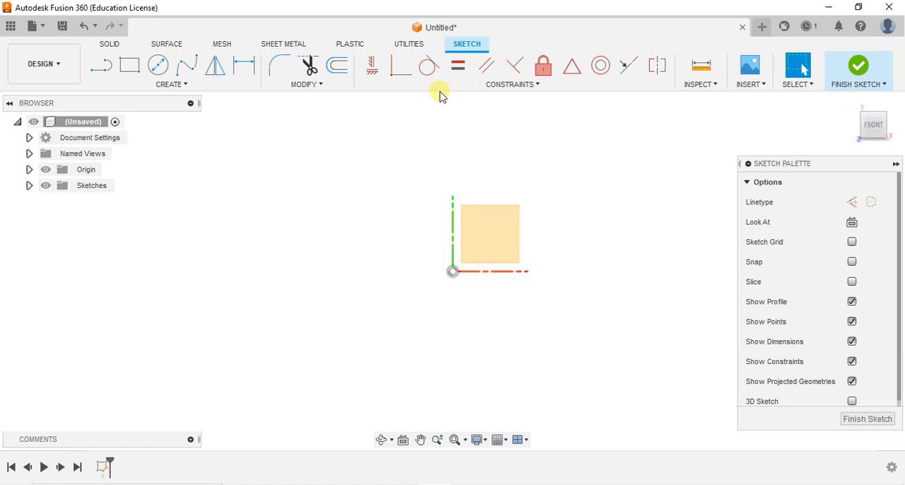
left_click(458, 65)
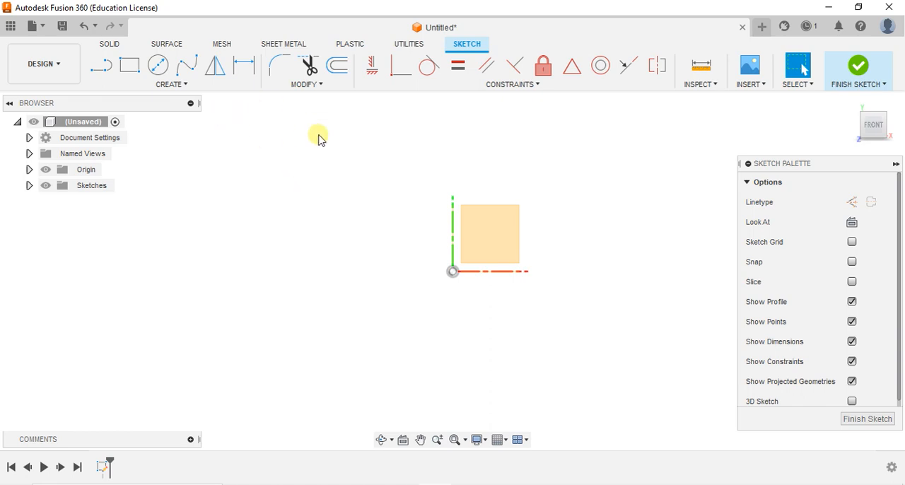
Step: Place a sketch point above and beyond the origin square and move it to about X 109 mm, Y 100 mm
left_click(188, 86)
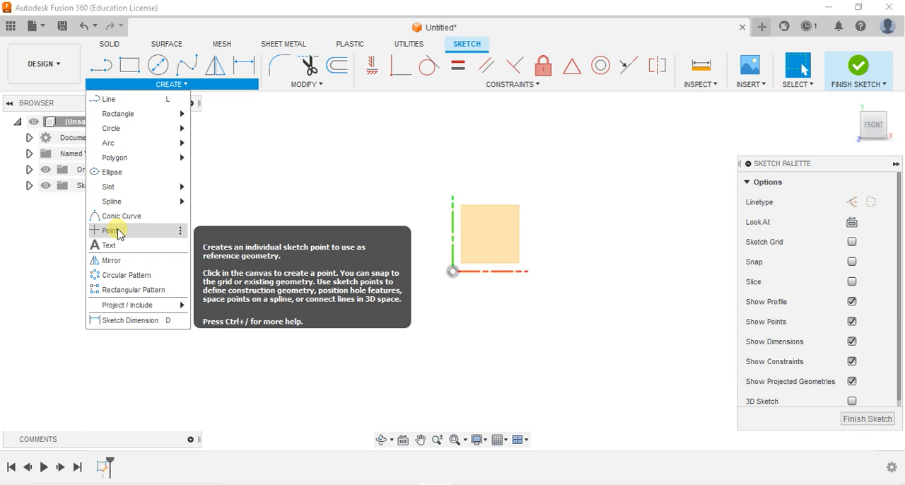
left_click(113, 230)
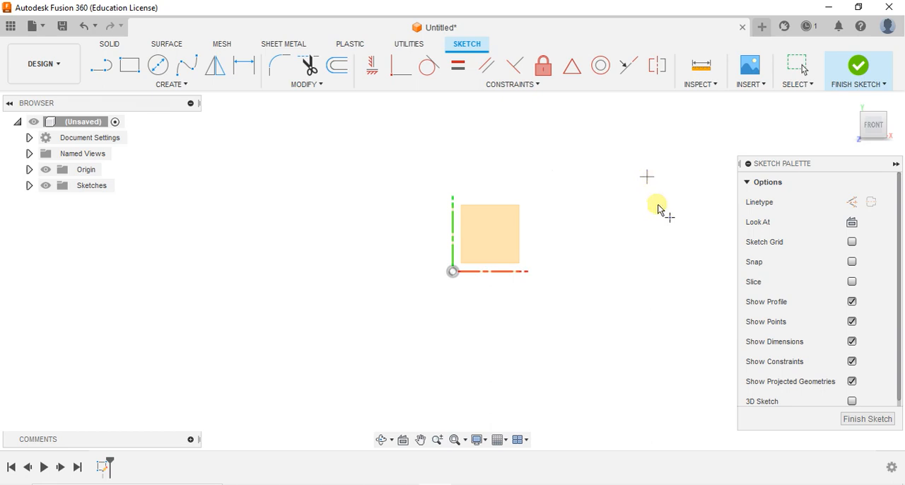
left_click(551, 185)
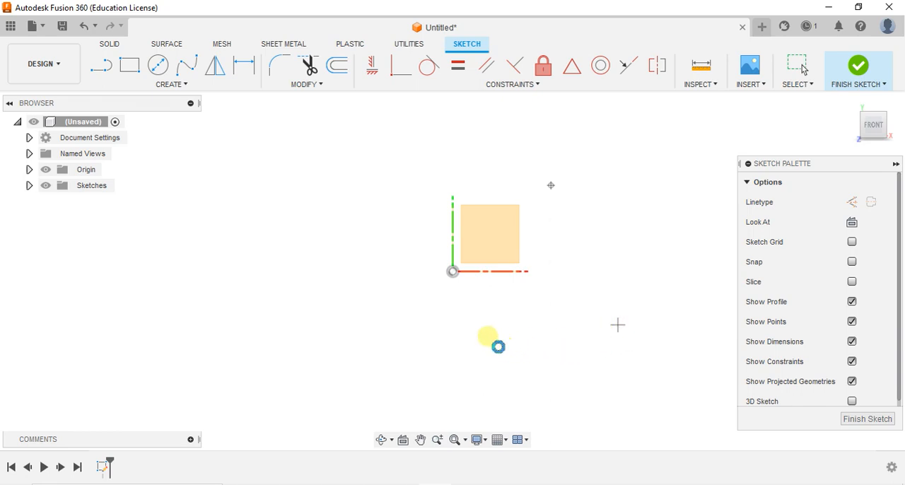
key("Escape")
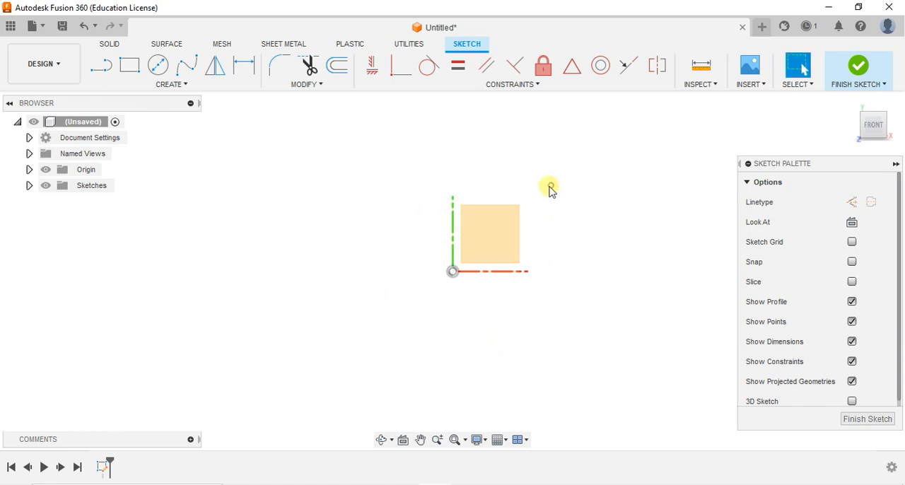
mouse_move(550, 186)
left_mouse_down()
mouse_move(574, 174)
mouse_move(556, 177)
left_mouse_up()
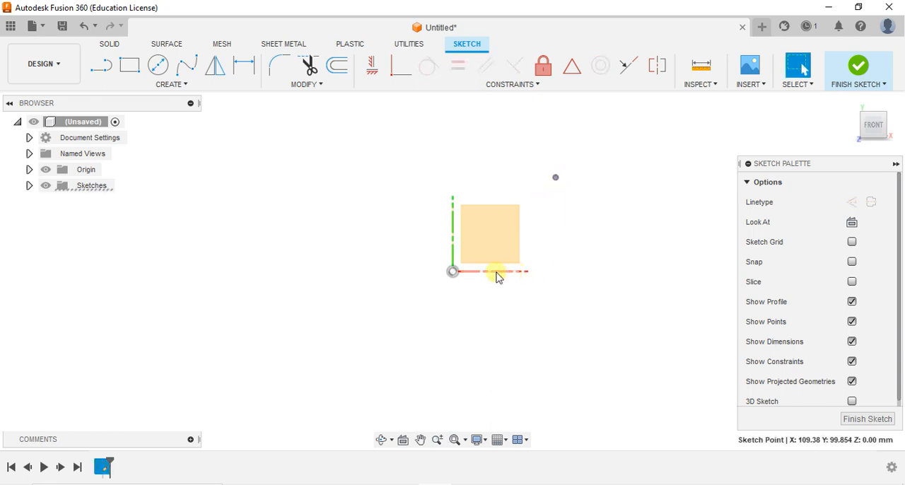
left_click(400, 222)
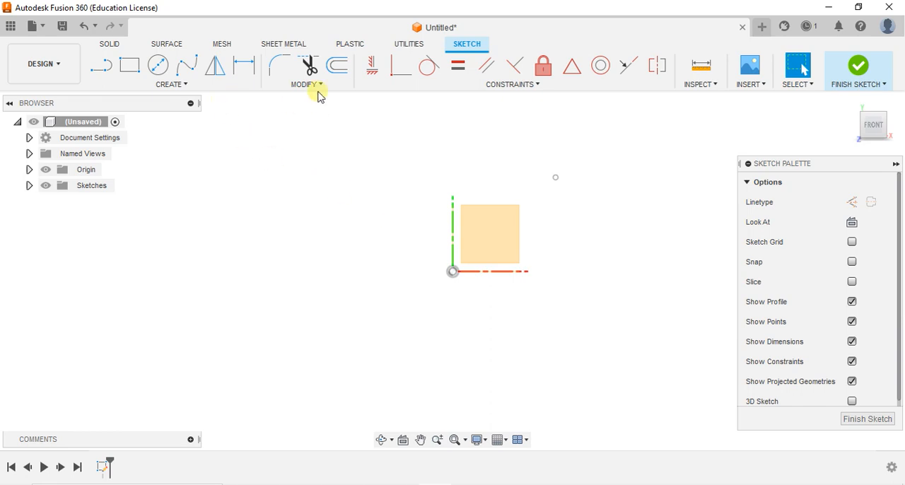
Step: Dimension the sketch point's vertical distance from the X axis as 50 mm
left_click(196, 90)
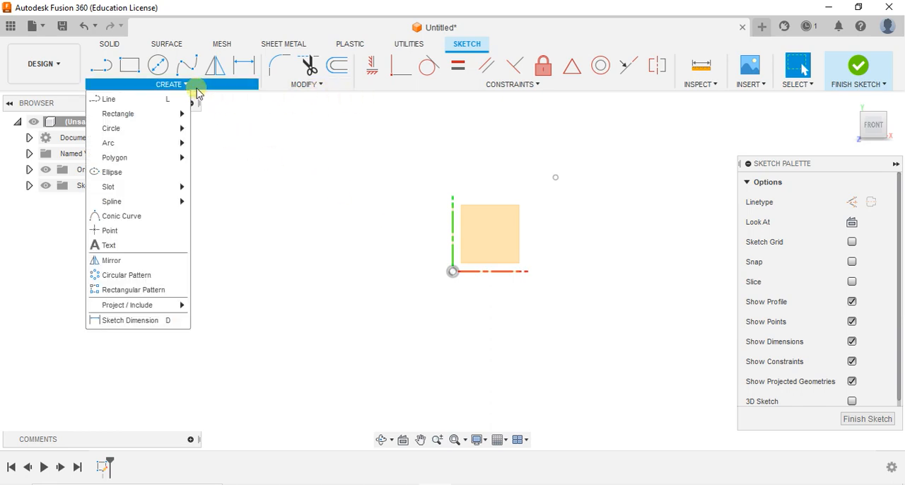
left_click(141, 321)
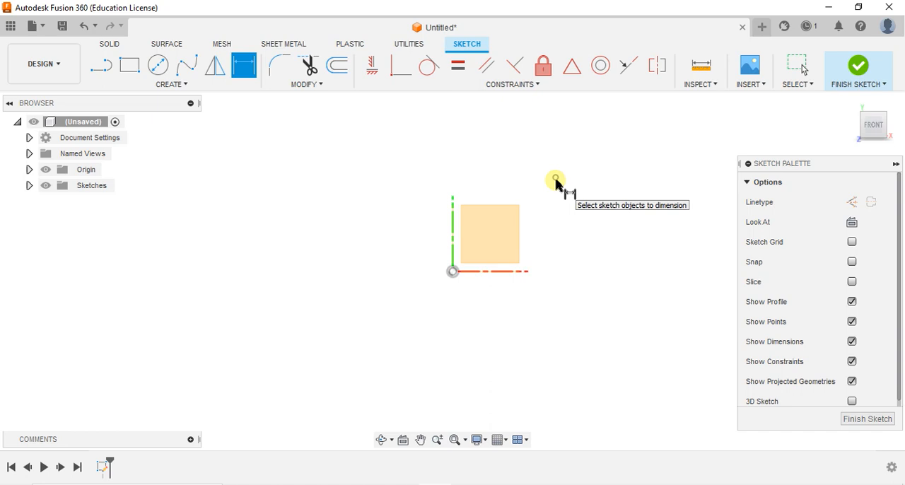
left_click(556, 181)
left_click(517, 276)
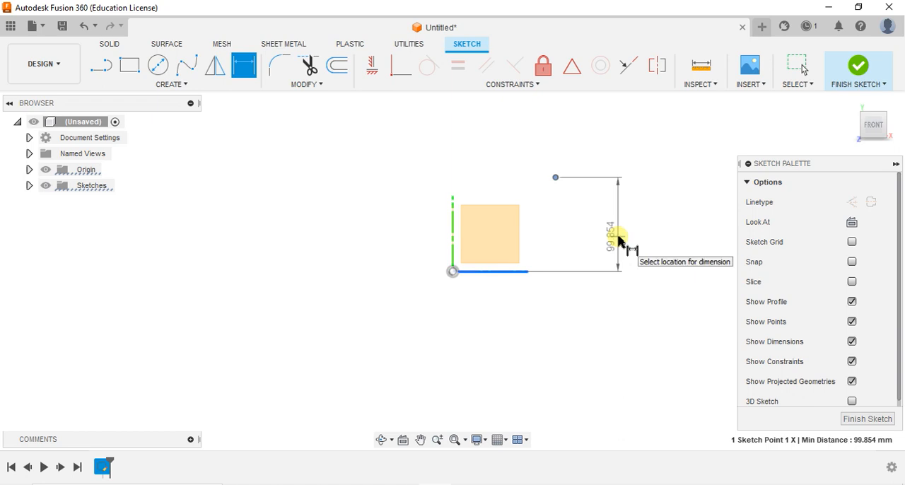
left_click(527, 323)
type("5")
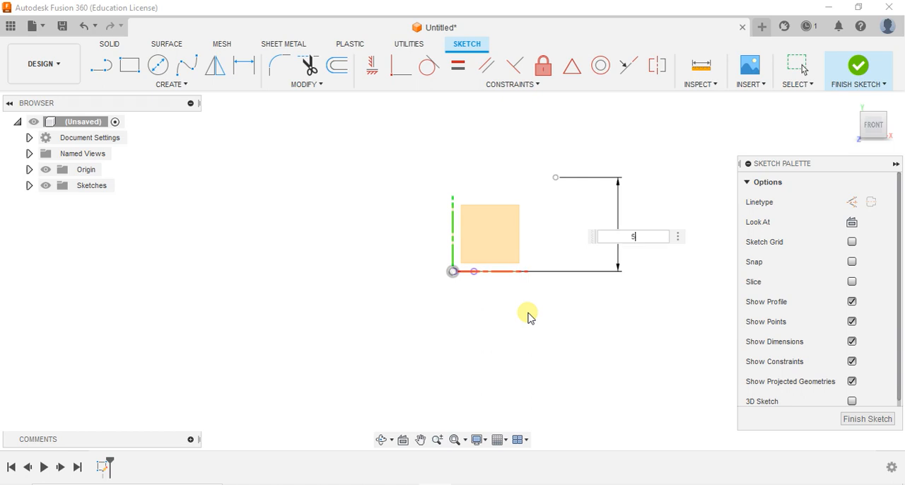
type("0")
key("Return")
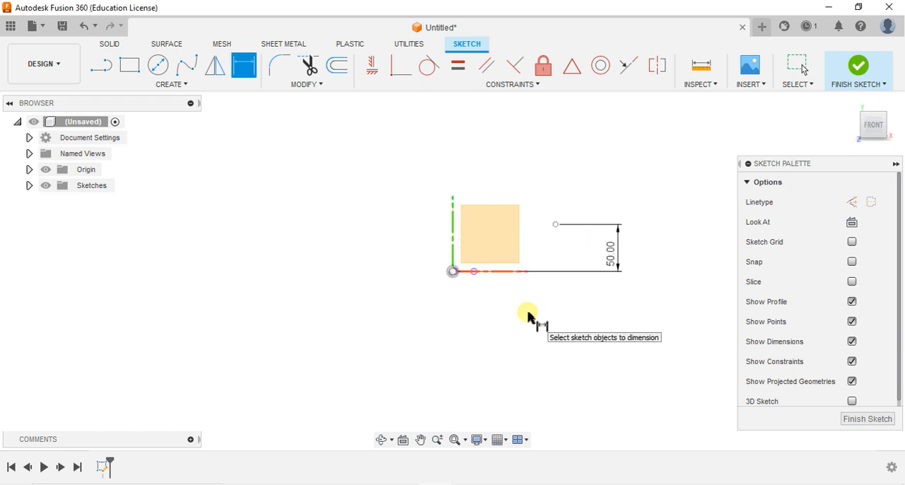
Step: Dimension the sketch point's horizontal distance from the Y axis as 100 mm and end the dimension command
left_click(452, 218)
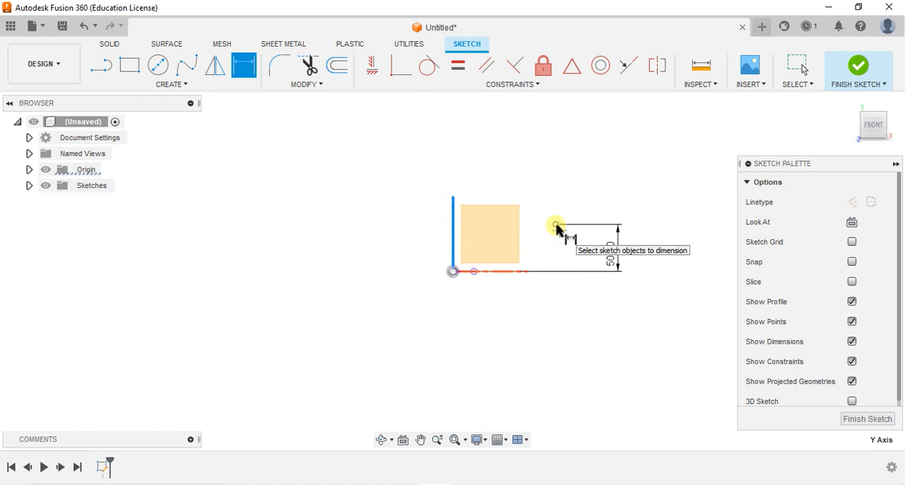
left_click(555, 225)
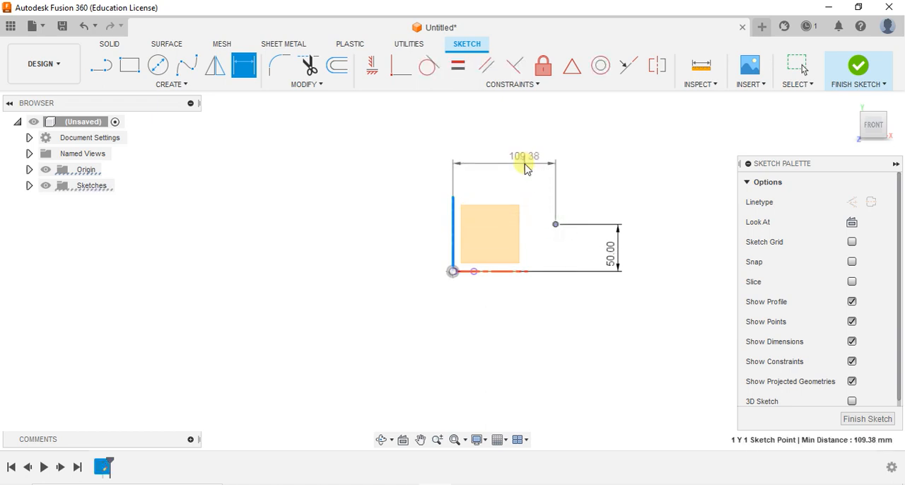
left_click(524, 164)
type("100")
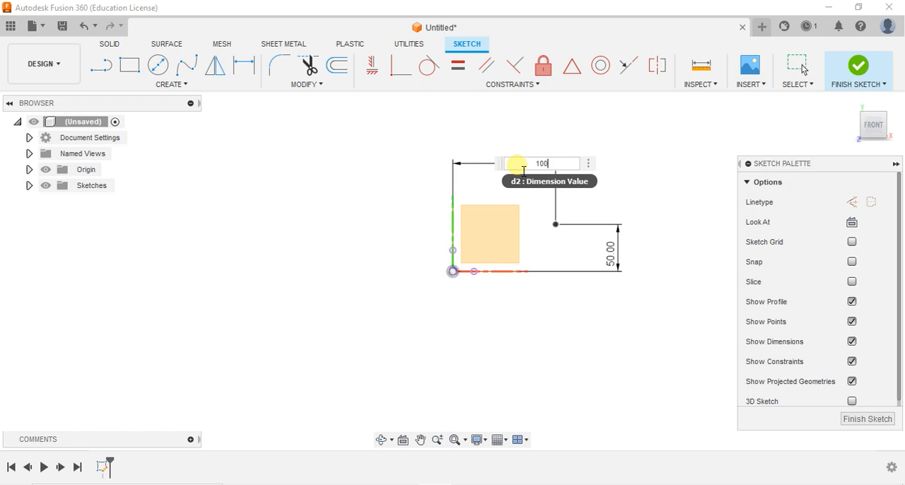
key("Return")
key("Escape")
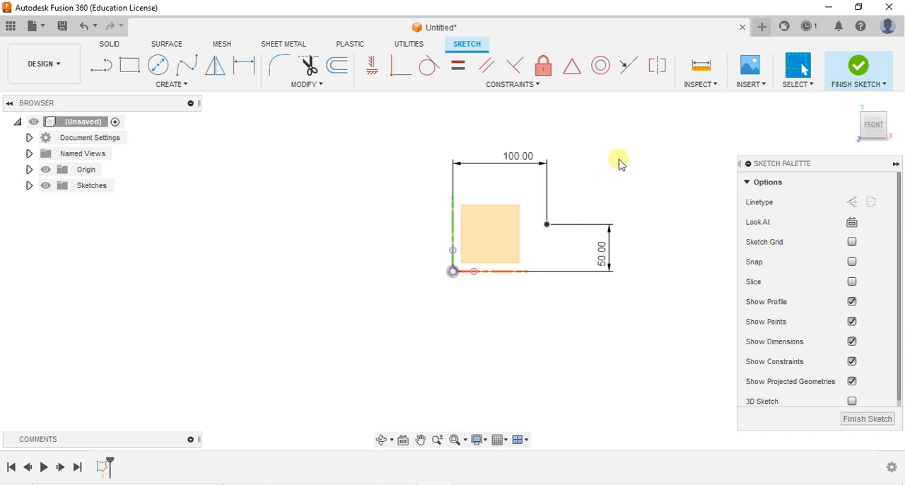
Step: Undo the two dimensions and the sketch point so the sketch is empty
key("ctrl+z")
key("ctrl+z")
key("ctrl+z")
key("ctrl+z")
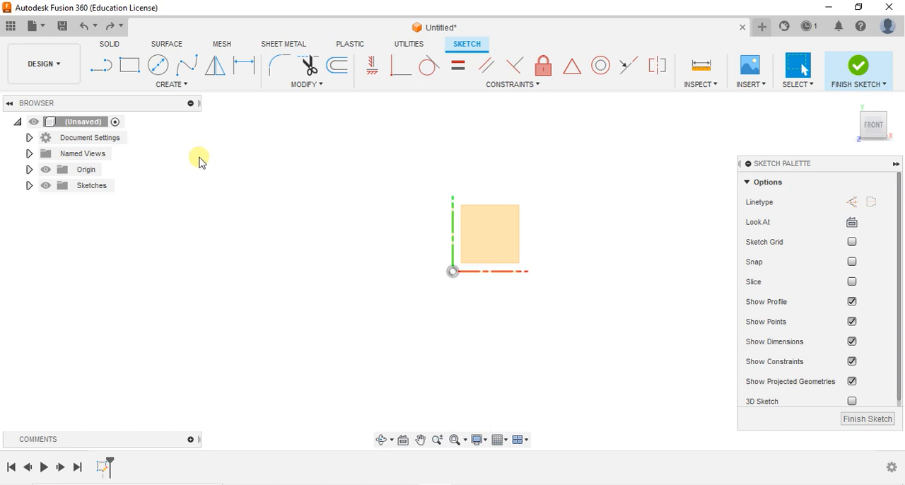
Step: Draw a stepped chain of a horizontal line about 198 mm, a vertical line about 87 mm and a shorter horizontal line, and undo it
left_click(182, 87)
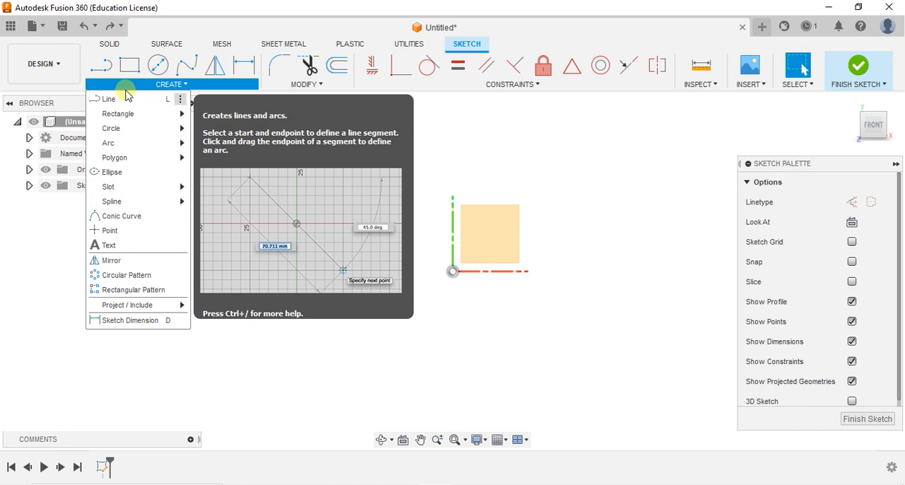
left_click(247, 259)
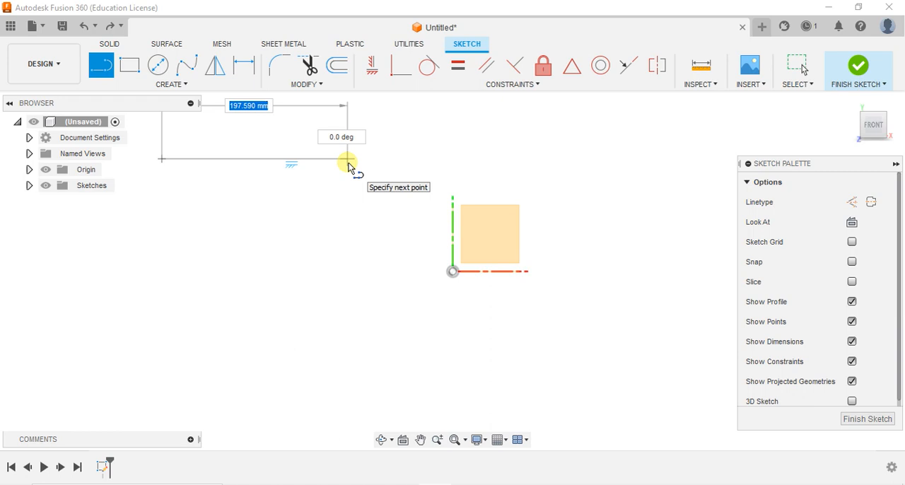
left_click(348, 161)
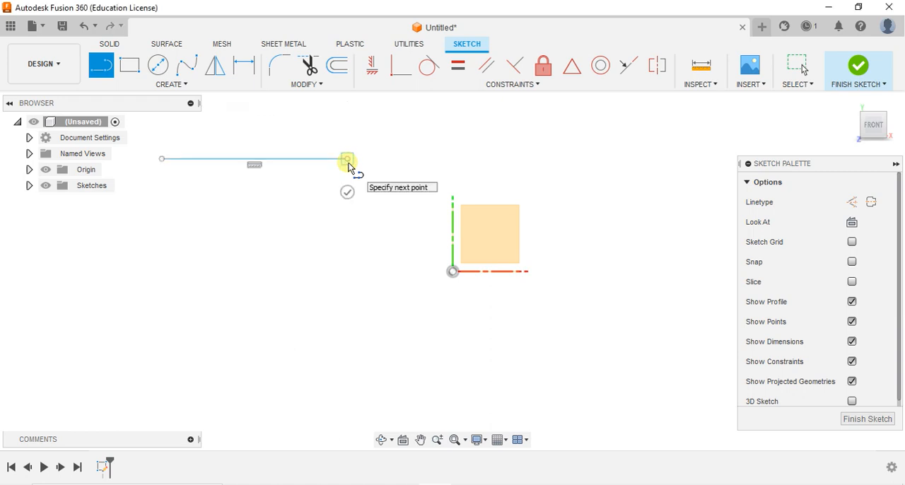
left_click(347, 243)
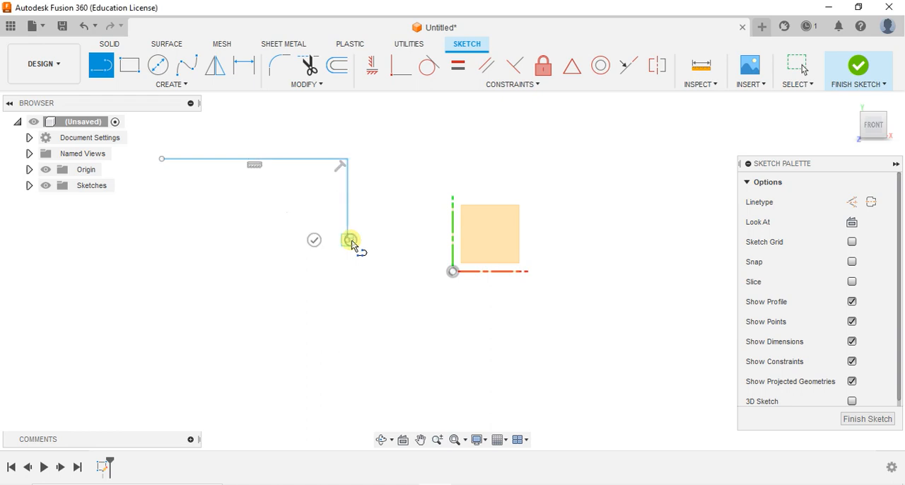
left_click(419, 238)
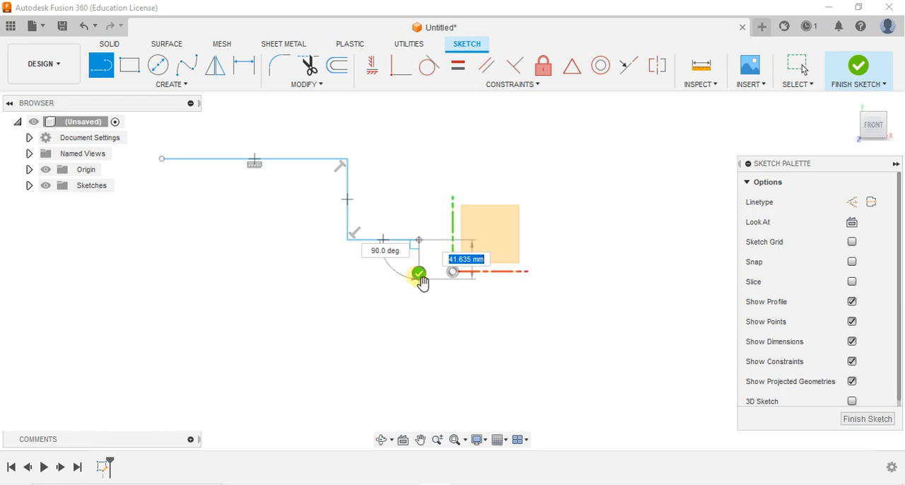
key("Escape")
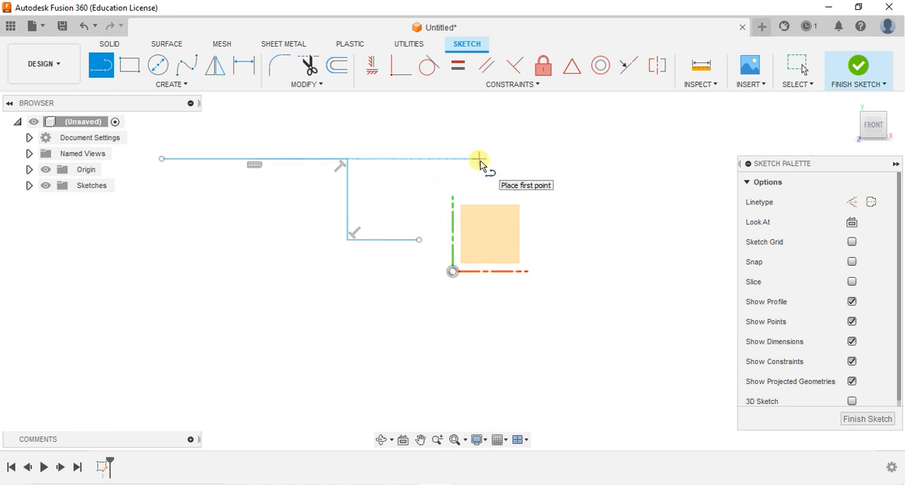
key("Escape")
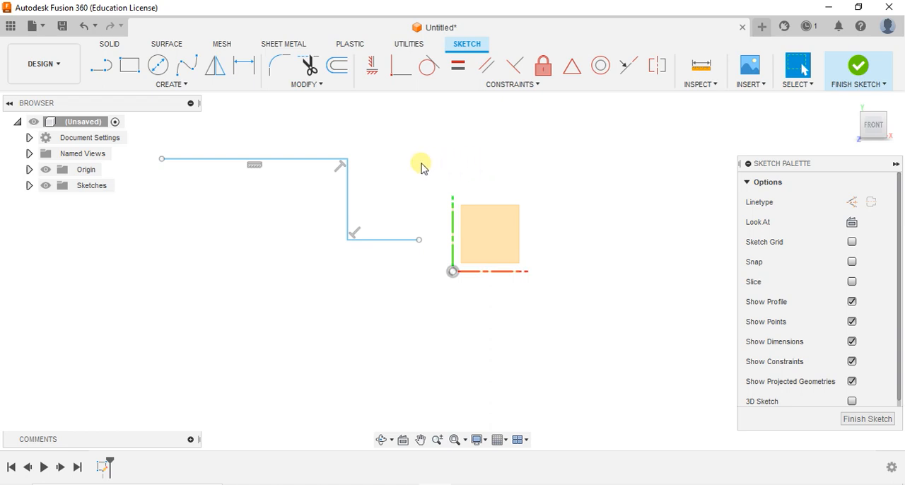
key("ctrl+z")
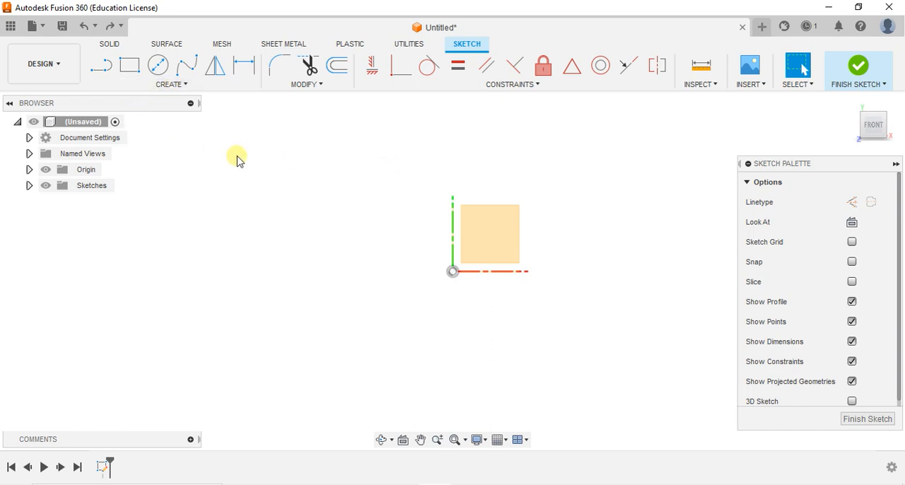
Step: Draw a two-point rectangle about 193 mm wide and 118 mm high, above and to the left of the origin
key("r")
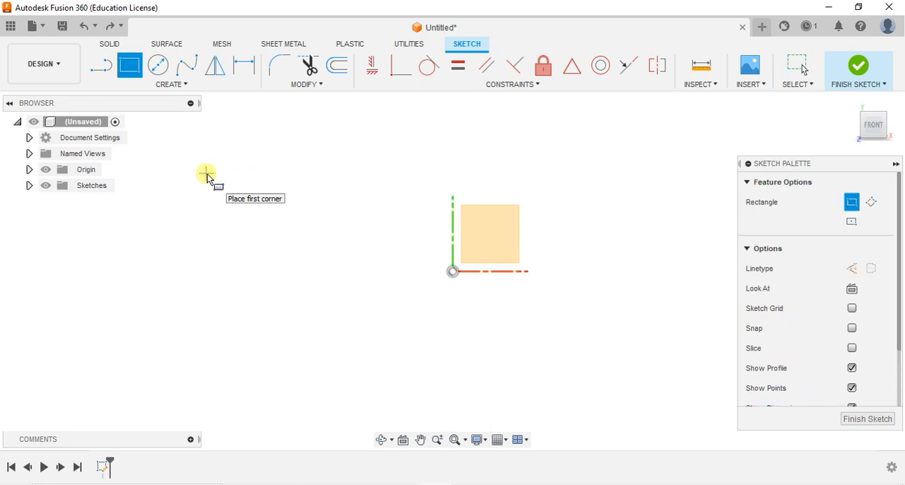
left_click(209, 228)
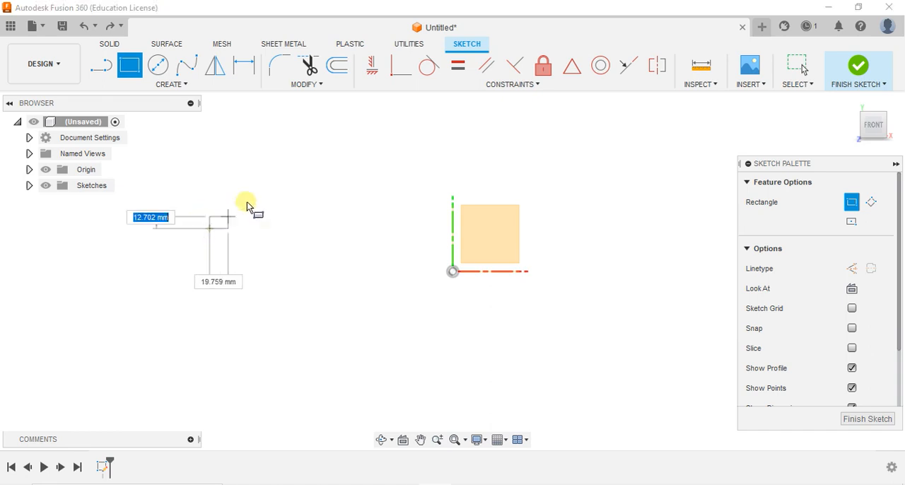
left_click(391, 118)
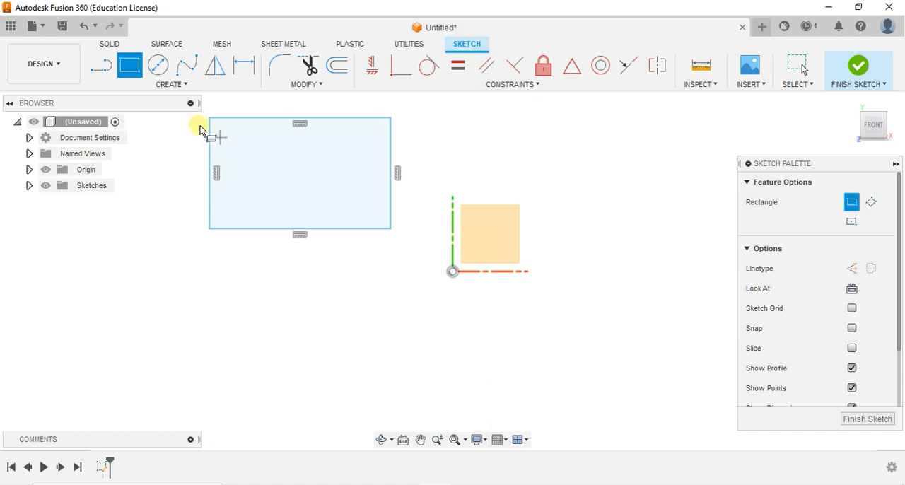
Step: Draw a tilted three-point rectangle above and to the right of the origin, beside the existing rectangle
left_click(169, 85)
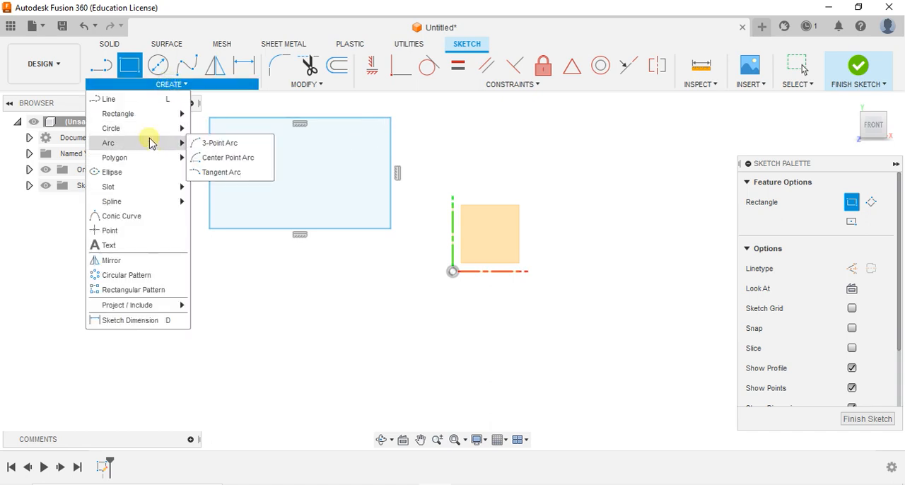
mouse_move(151, 115)
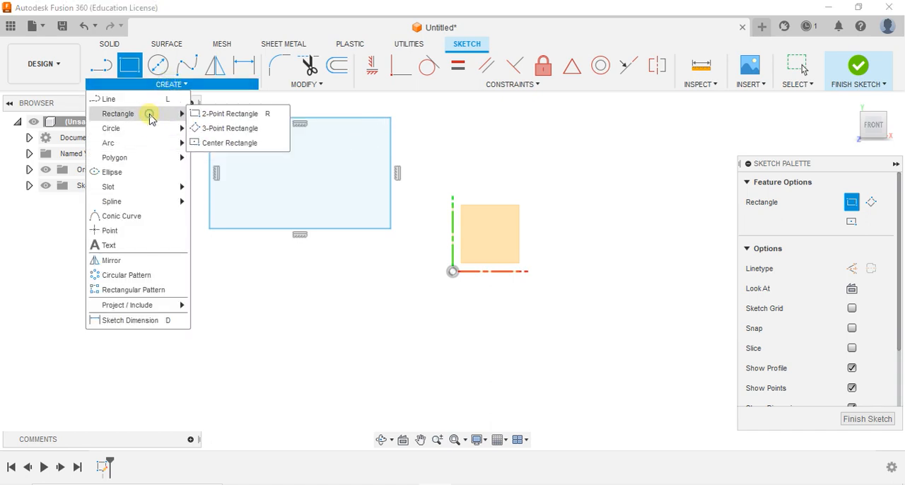
left_click(250, 135)
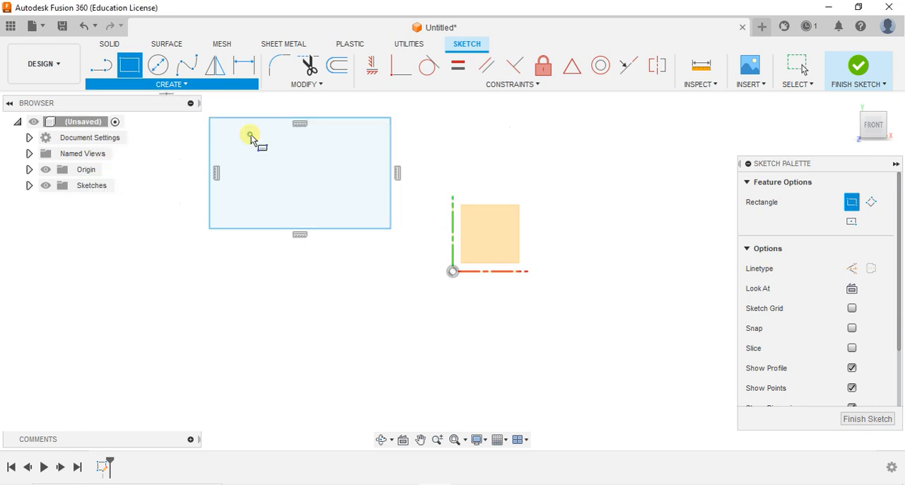
left_click(475, 227)
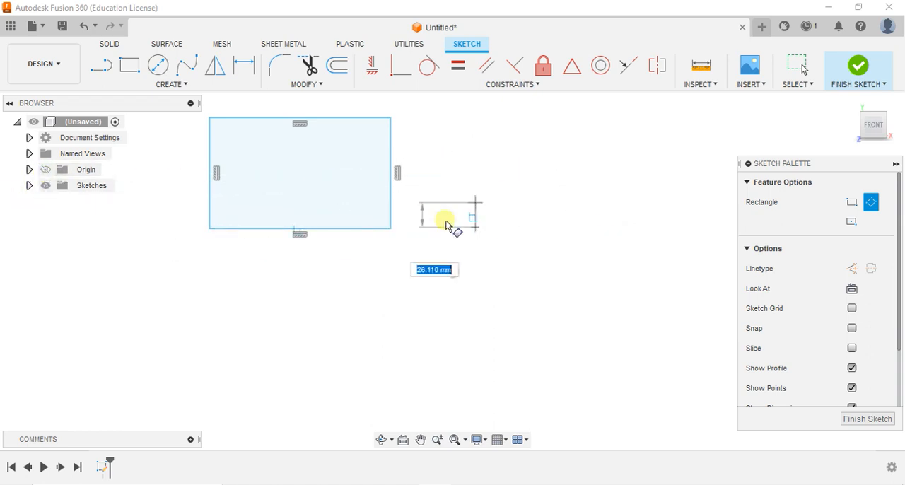
left_click(667, 206)
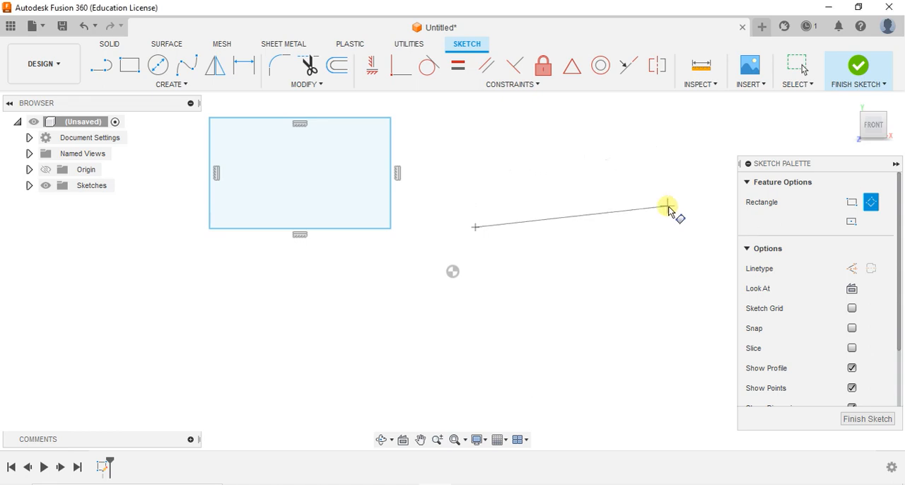
left_click(631, 113)
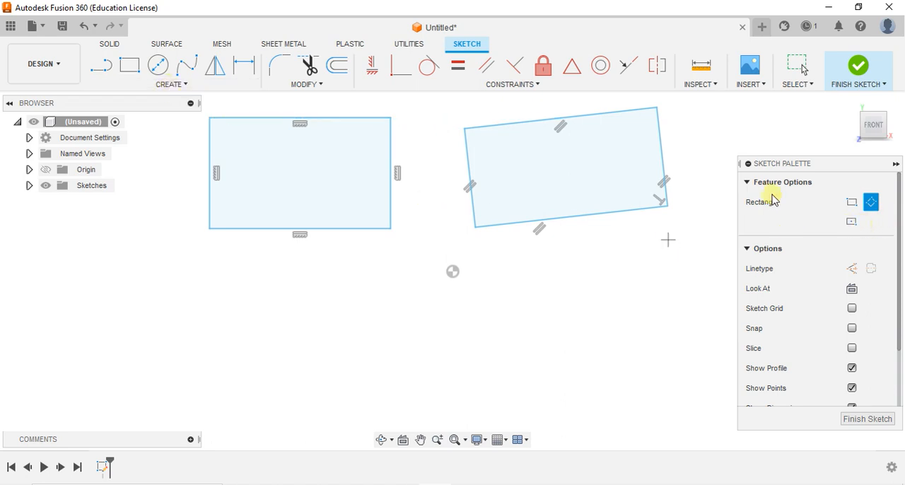
Step: Draw a center rectangle about 226 mm wide and 155 mm high below the two-point rectangle and end the command
left_click(853, 223)
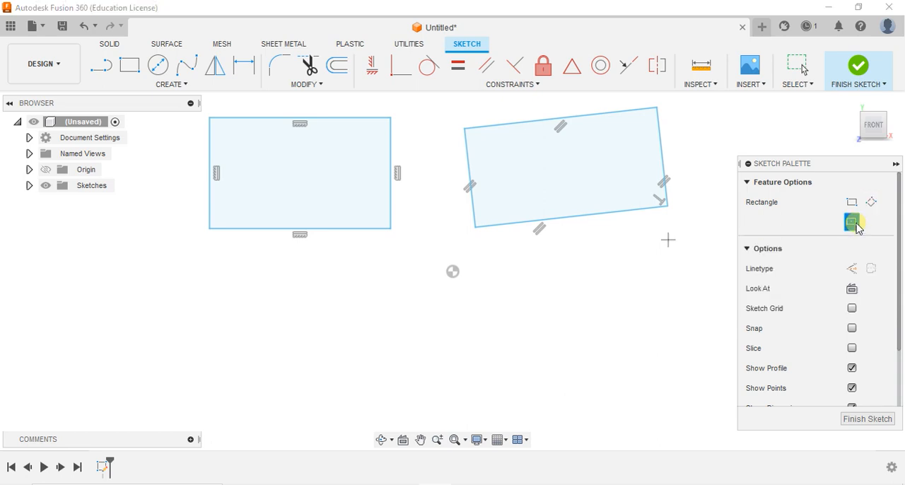
left_click(315, 344)
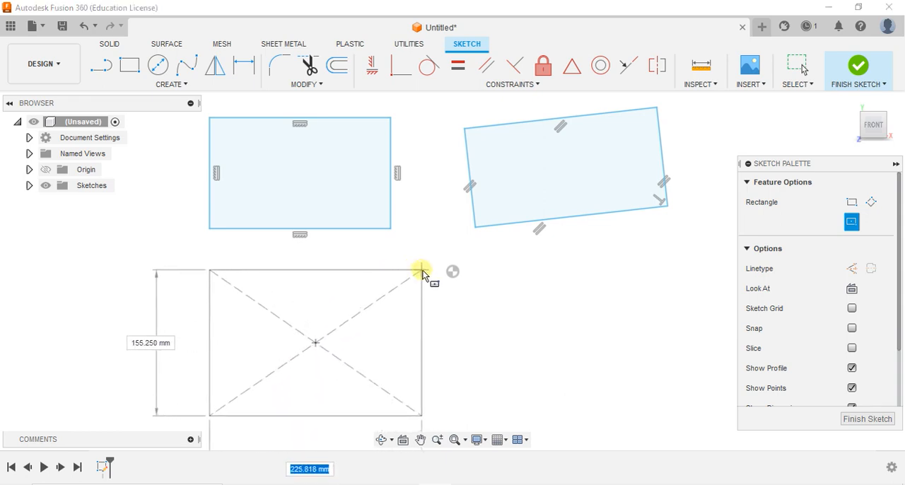
left_click(414, 323)
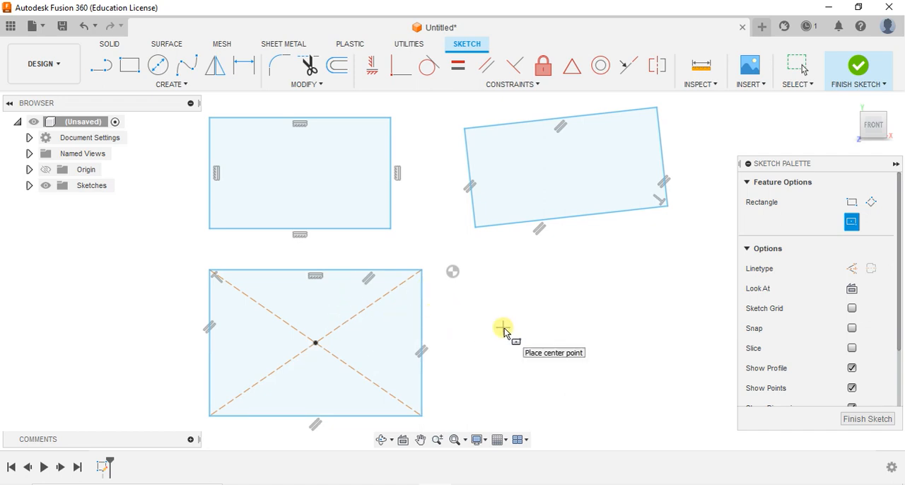
key("Escape")
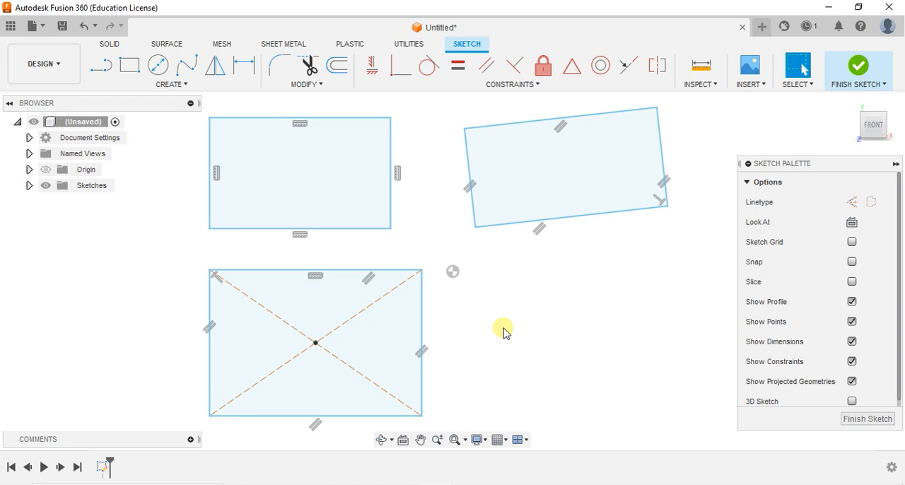
Step: Dimension the bottom edge of the two-point rectangle as 100 mm
key("d")
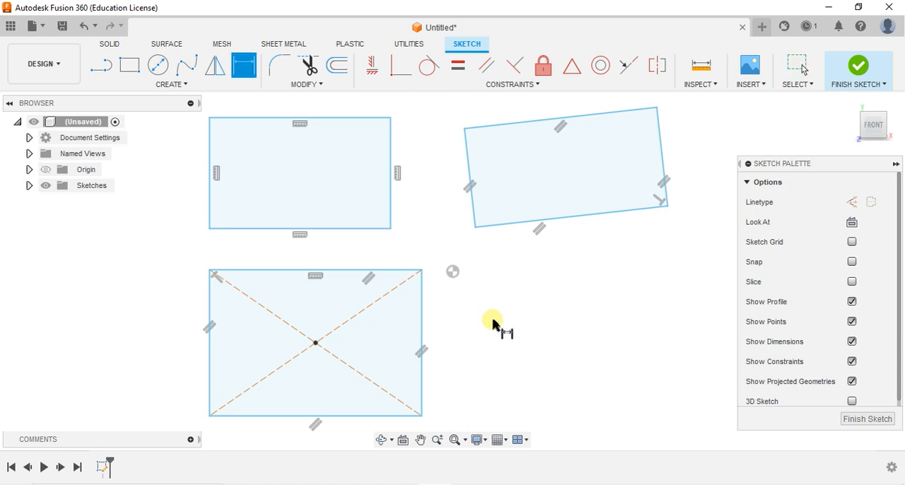
left_click(333, 235)
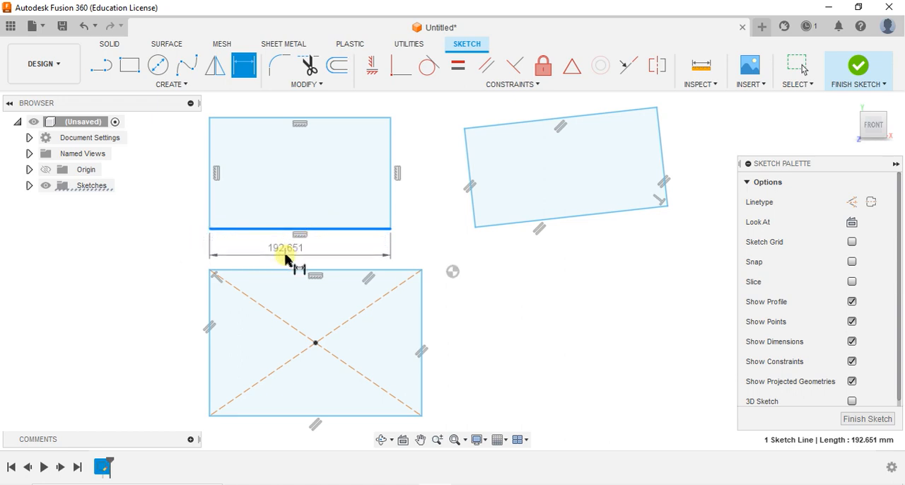
left_click(286, 254)
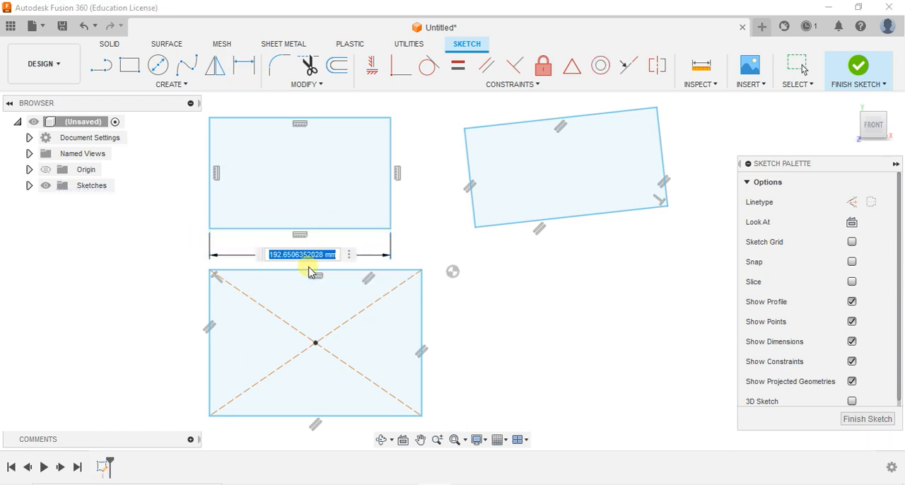
type("100")
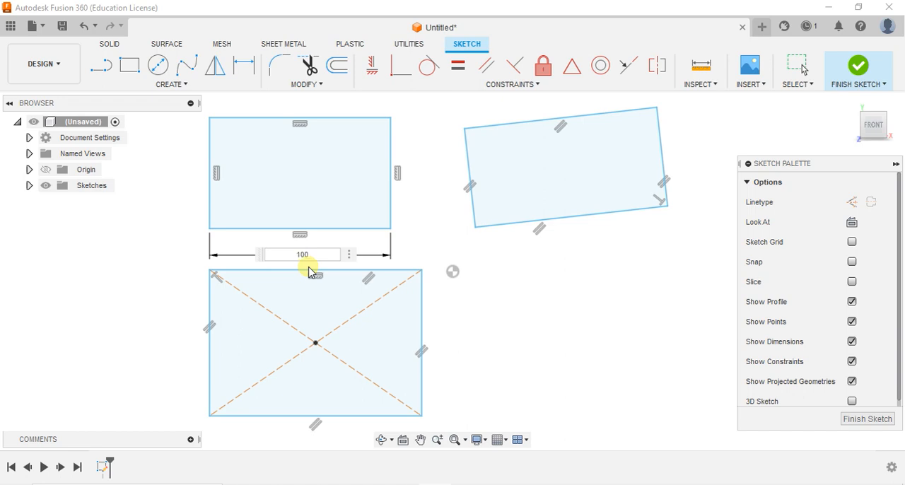
key("Return")
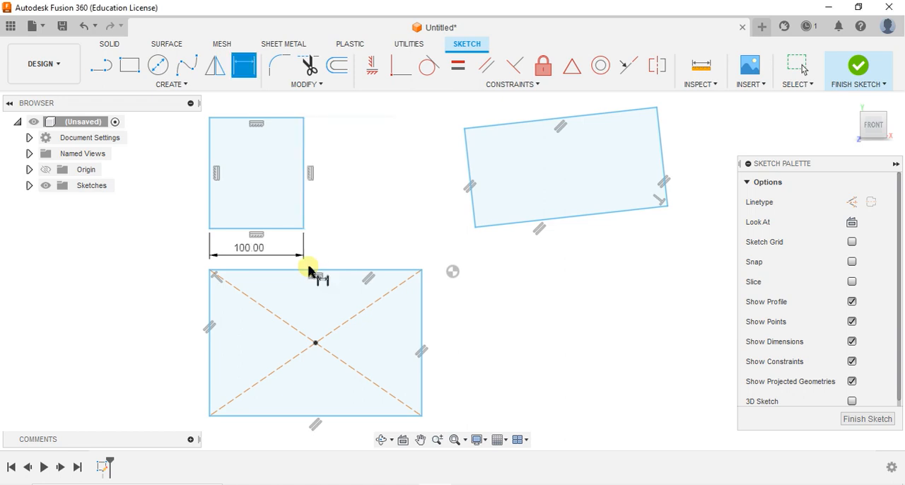
Step: Dimension the right edge of the two-point rectangle as 80 mm and end the dimension command
left_click(304, 186)
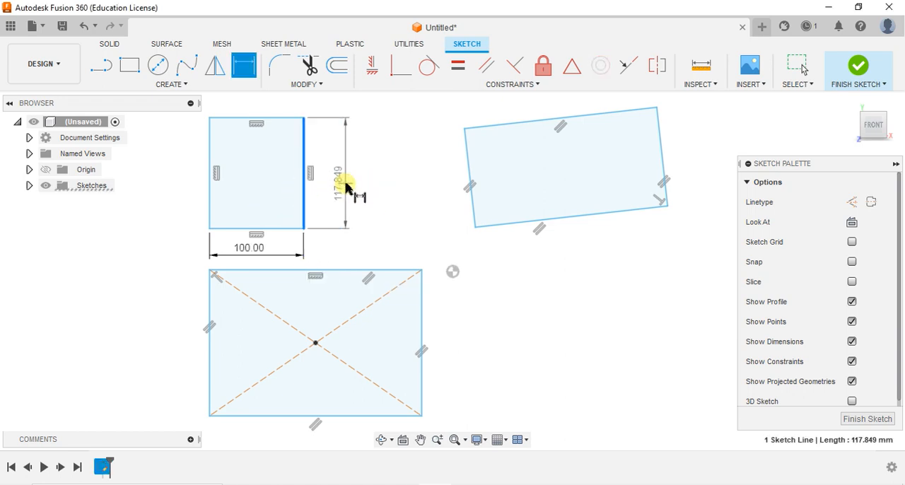
left_click(344, 183)
type("80")
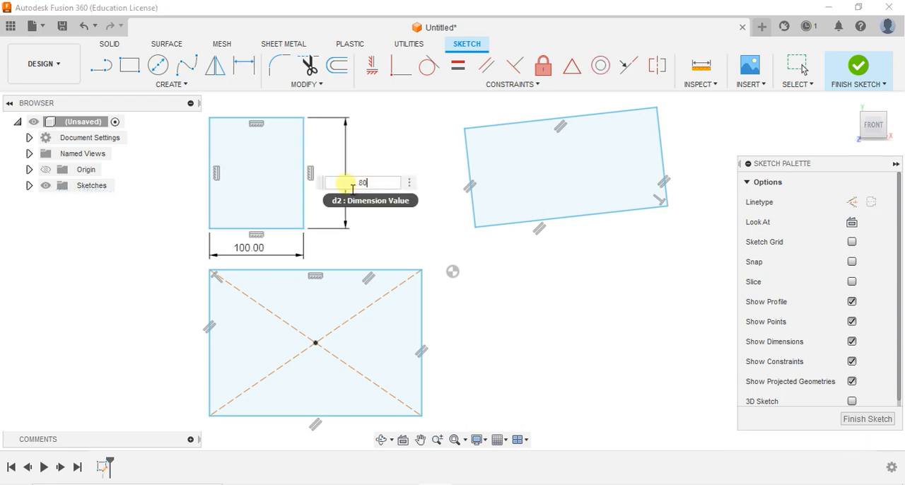
key("Return")
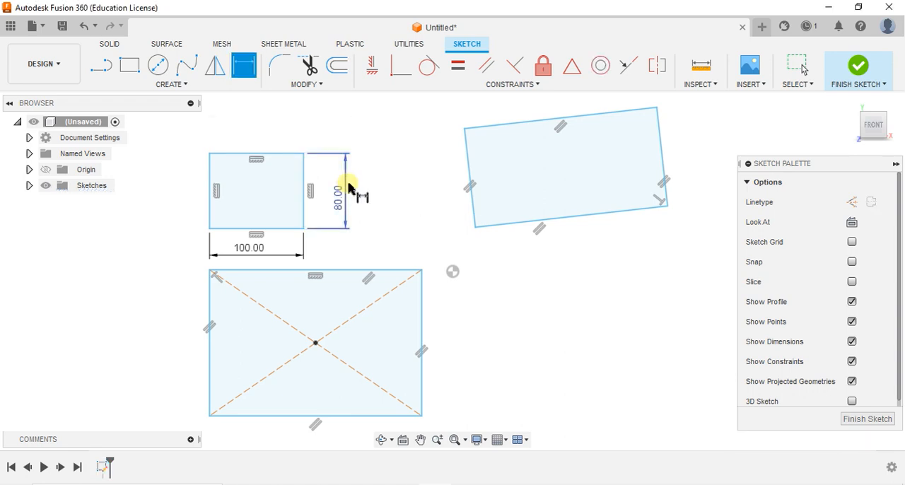
key("Escape")
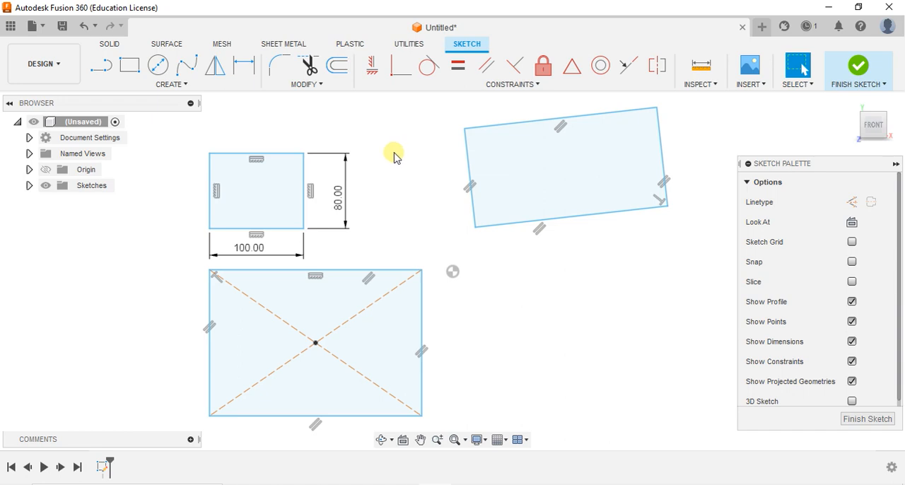
Step: Undo the two dimensions, the three rectangles and the sketch so the design is empty
key("ctrl+z")
key("ctrl+z")
key("ctrl+z")
key("ctrl+z")
key("ctrl+z")
key("ctrl+z")
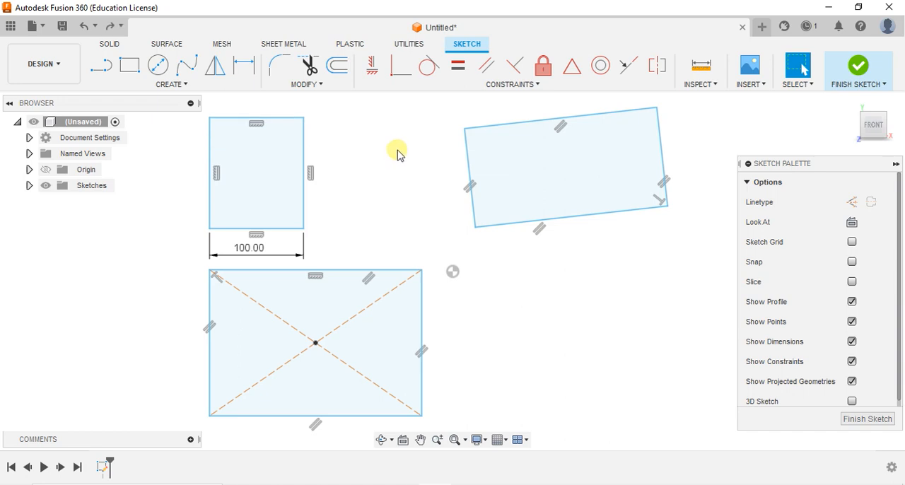
key("ctrl+z")
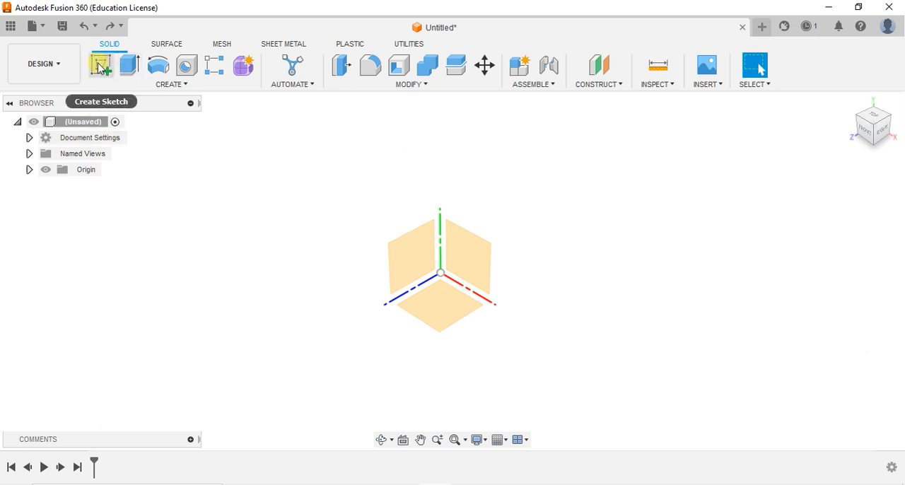
Step: Create a sketch on the front plane and draw a two-point rectangle from the origin, about 176 mm wide and 169 mm high
left_click(100, 68)
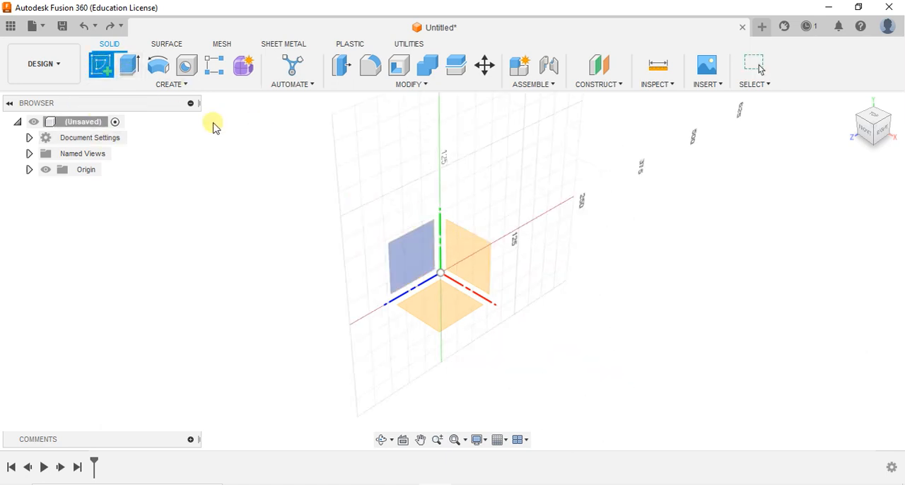
left_click(471, 262)
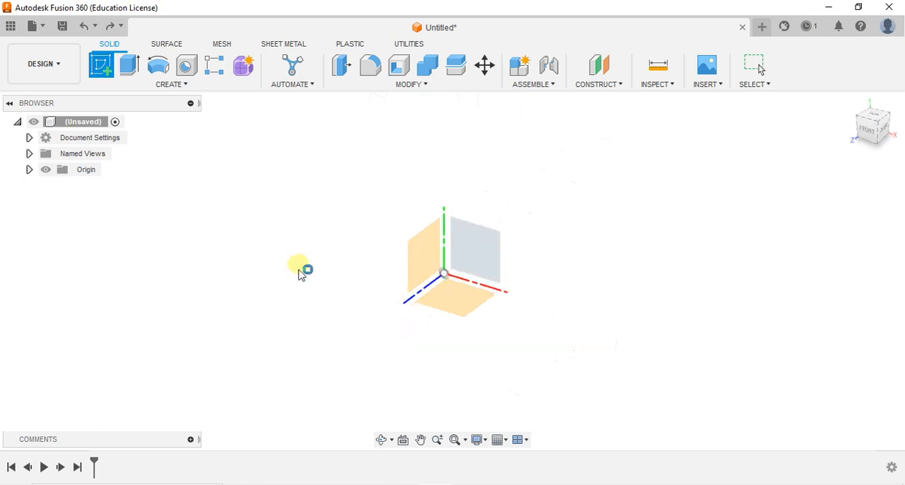
left_click(133, 68)
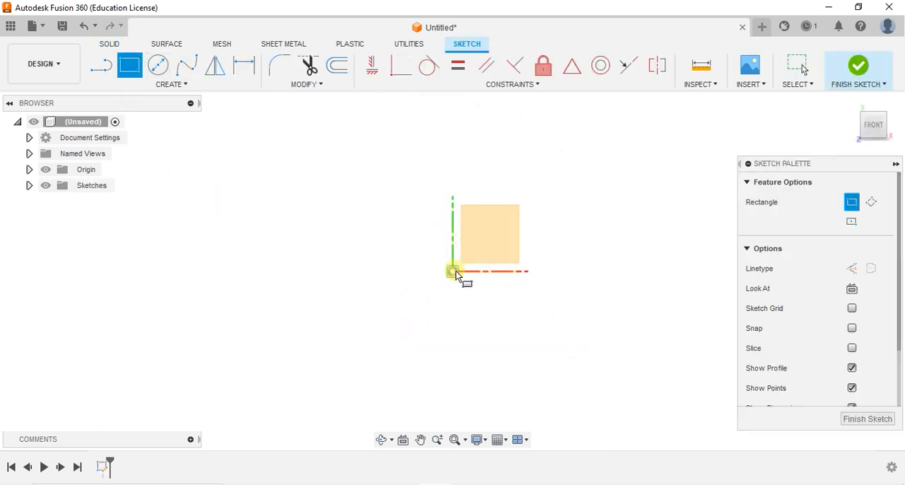
left_click(458, 263)
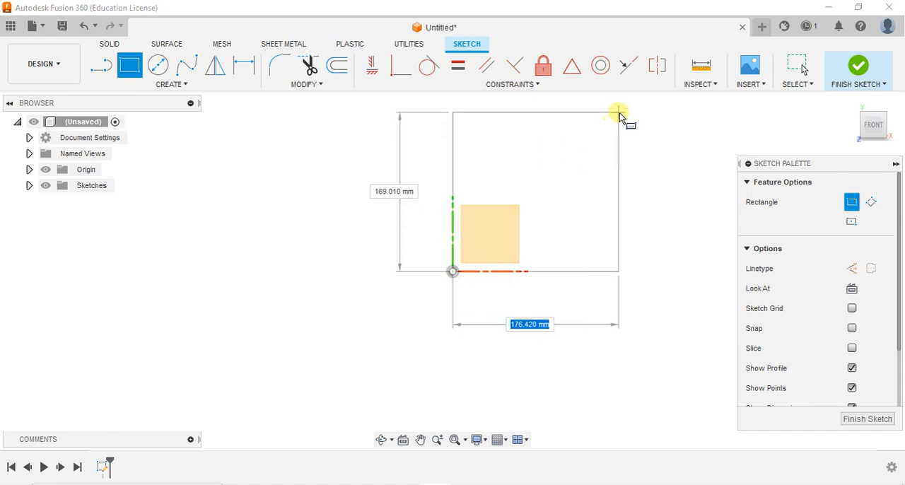
left_click(619, 112)
key("Escape")
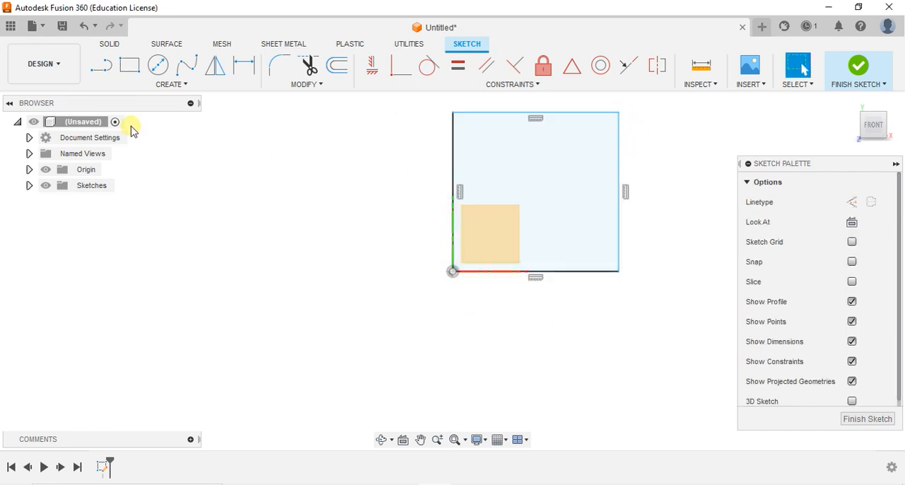
Step: Dimension the left edge of the rectangle as 100 mm
key("d")
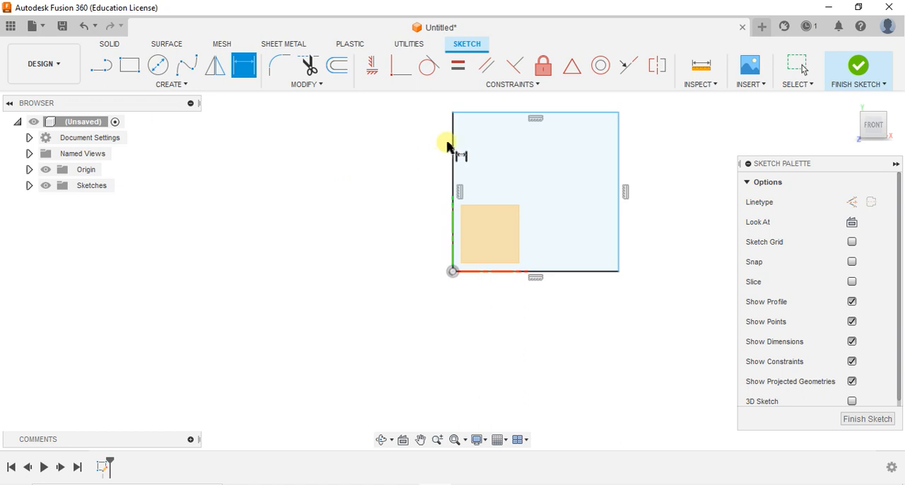
left_click(452, 141)
left_click(407, 151)
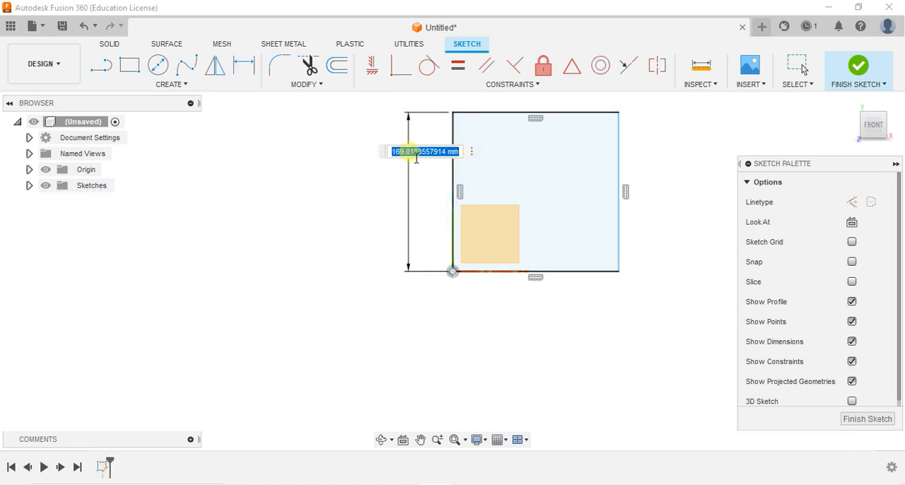
type("100")
key("Return")
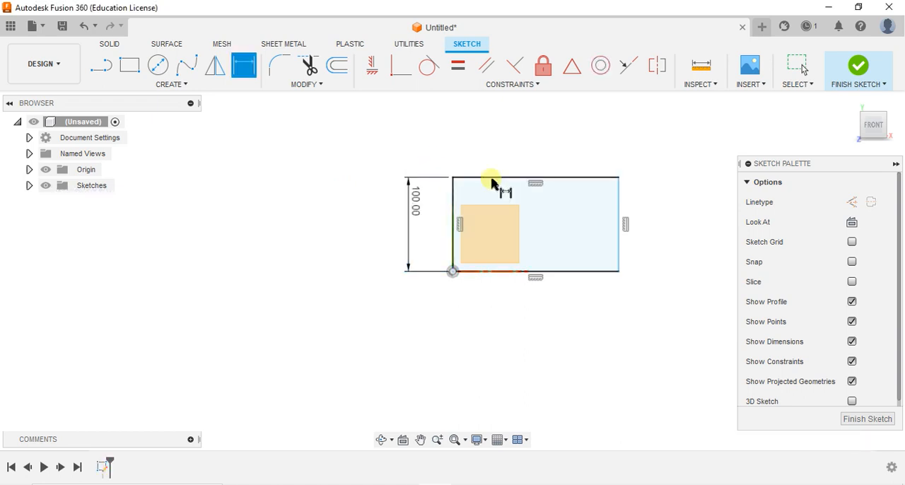
Step: Dimension the top edge of the rectangle as 100 mm and end the dimension command
left_click(592, 177)
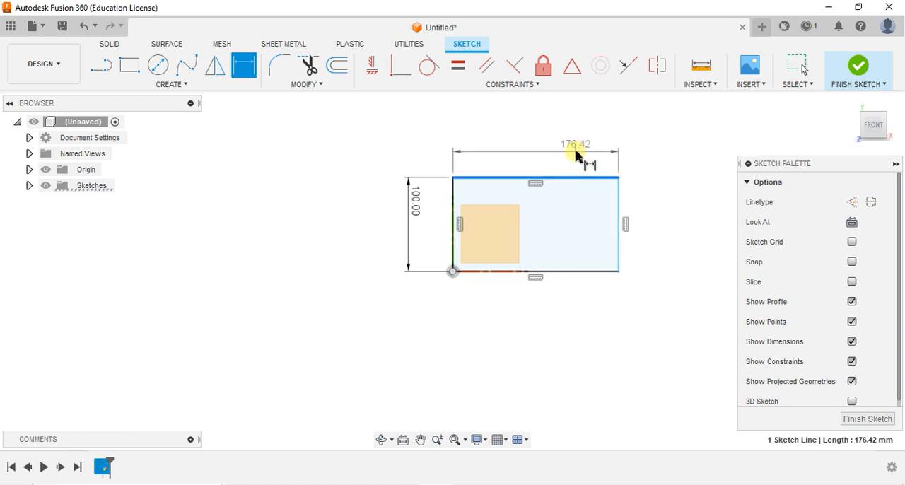
left_click(577, 153)
type("100")
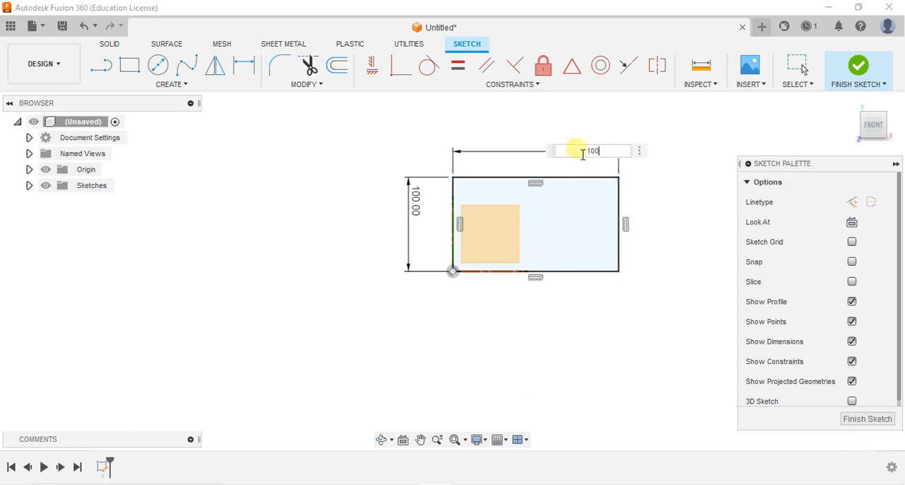
key("Return")
key("Escape")
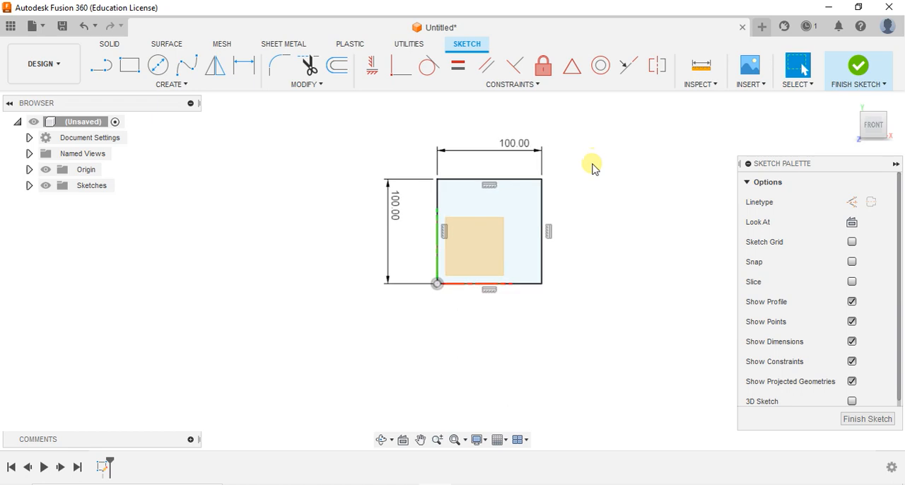
Step: Draw two diagonal lines joining the opposite corners of the 100 mm square
scroll(531, 219, "up", 5)
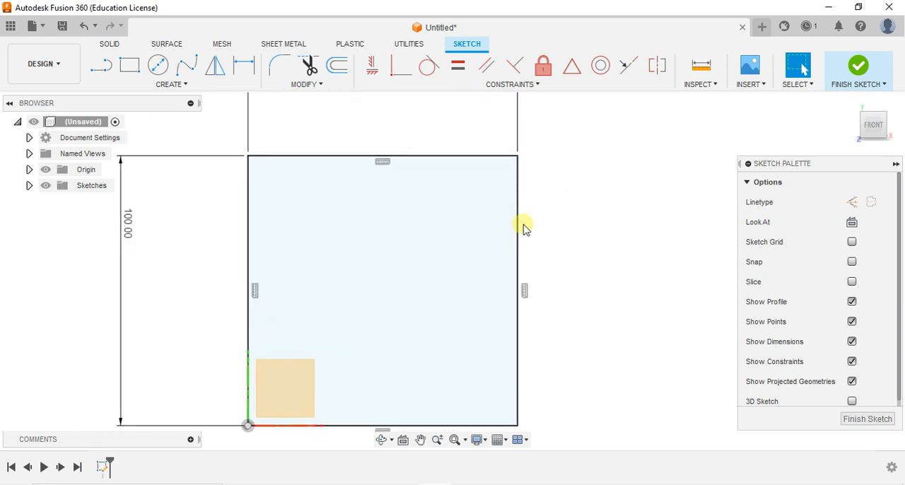
scroll(521, 227, "down", 3)
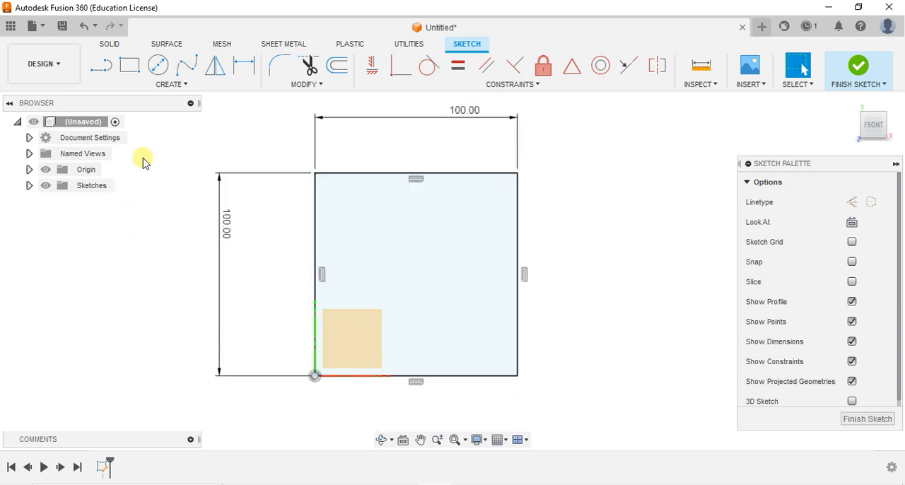
left_click(101, 65)
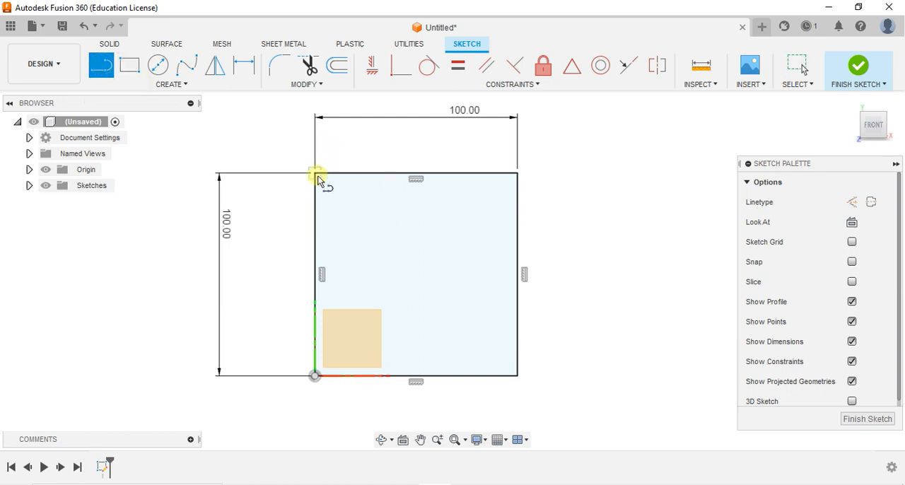
left_click(315, 174)
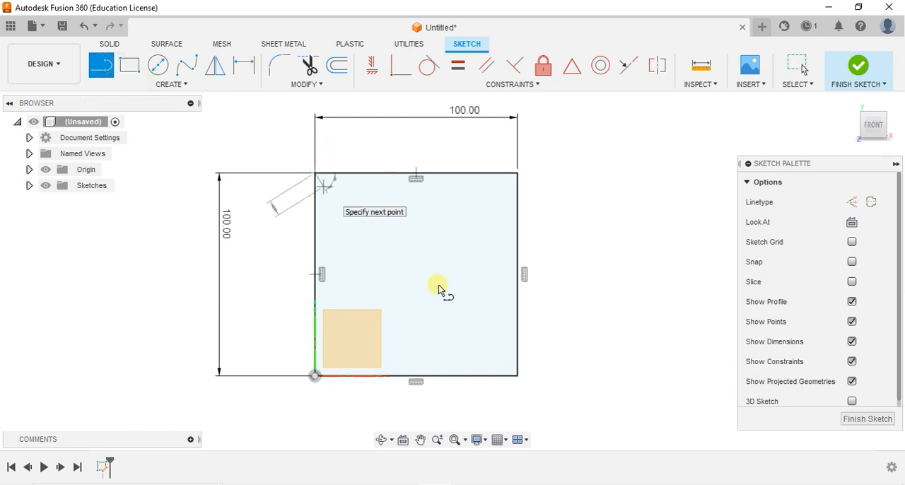
left_click(517, 376)
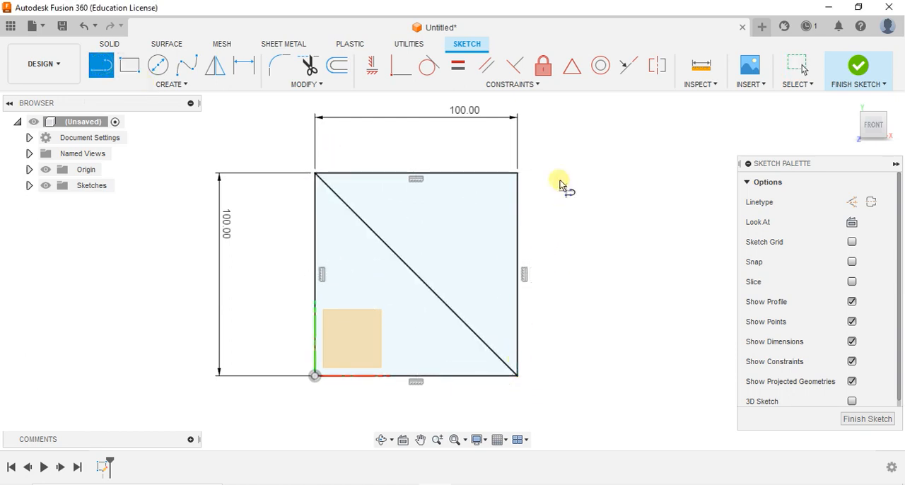
left_click(518, 173)
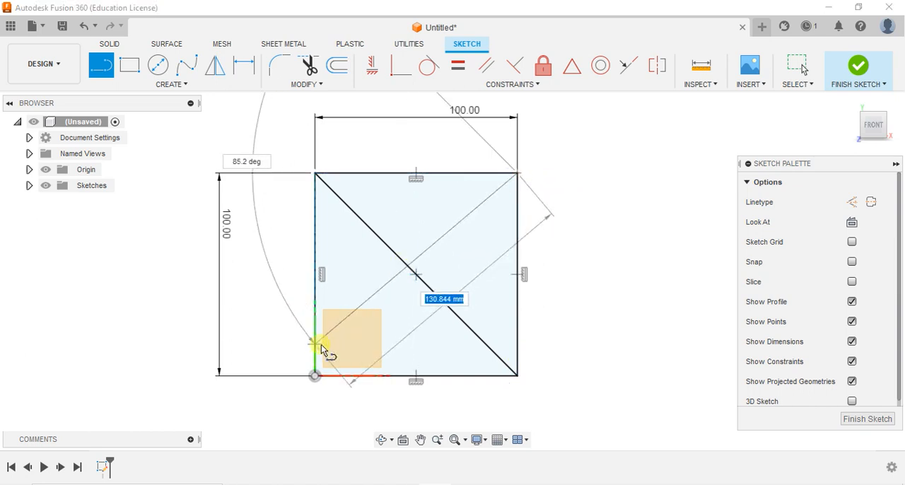
left_click(315, 376)
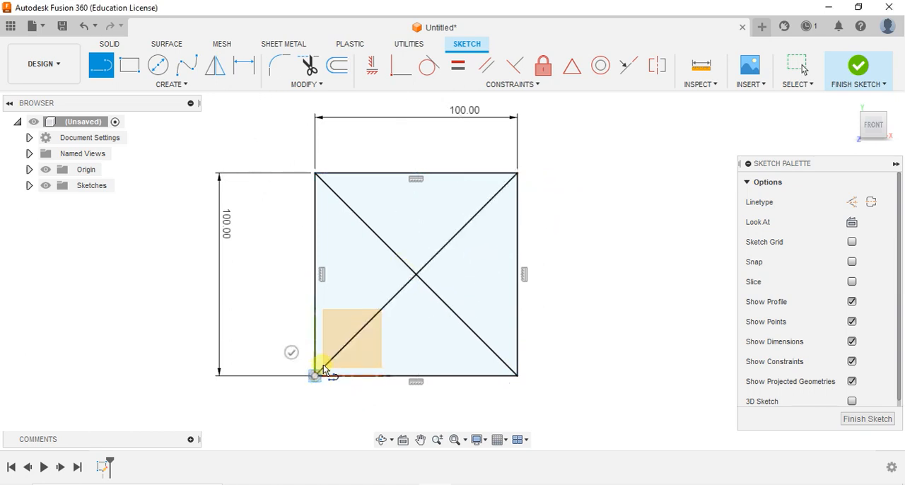
Step: Draw a four-line diamond inside the square with its corners at the midpoints of the square's edges
left_click(418, 175)
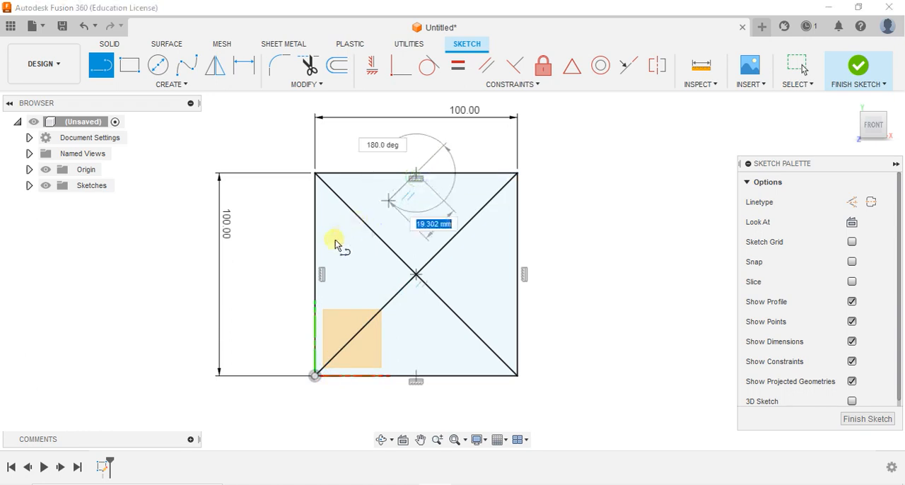
left_click(311, 274)
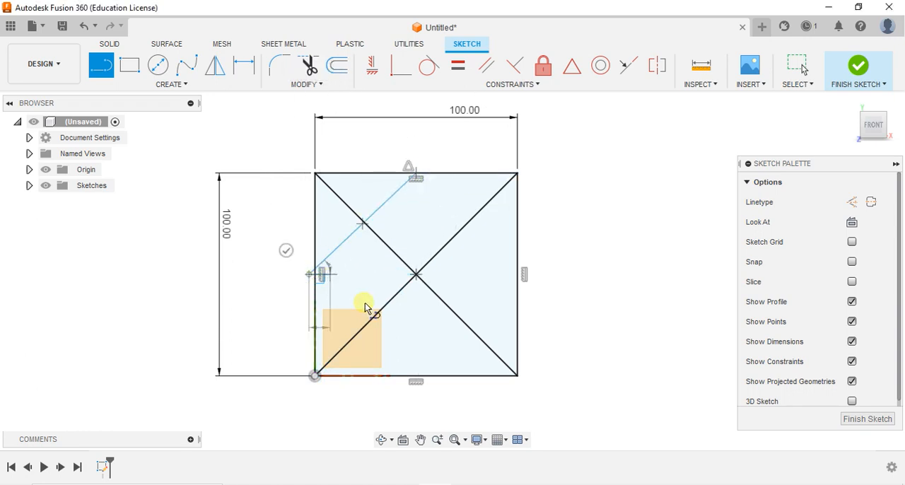
double_click(416, 376)
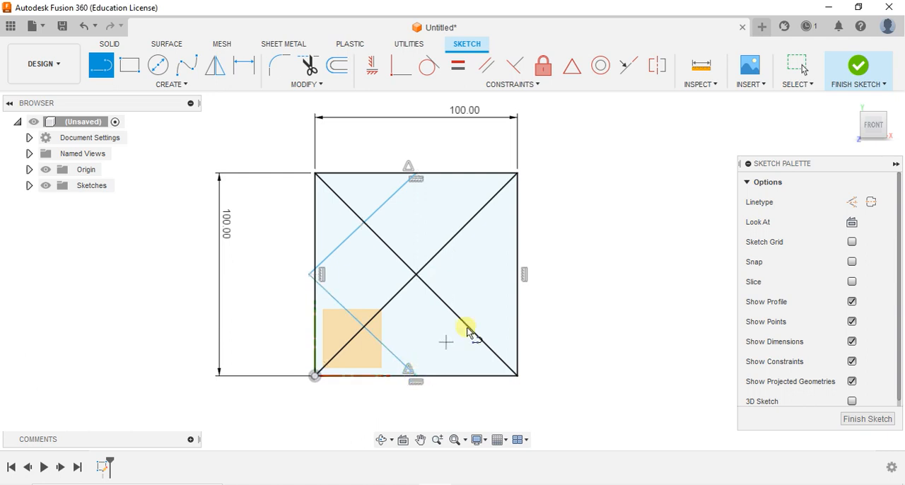
left_click(518, 277)
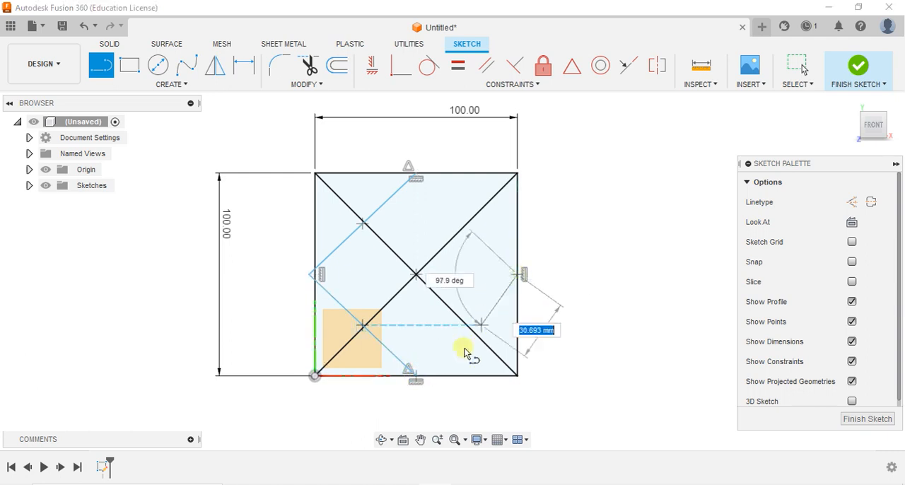
double_click(415, 379)
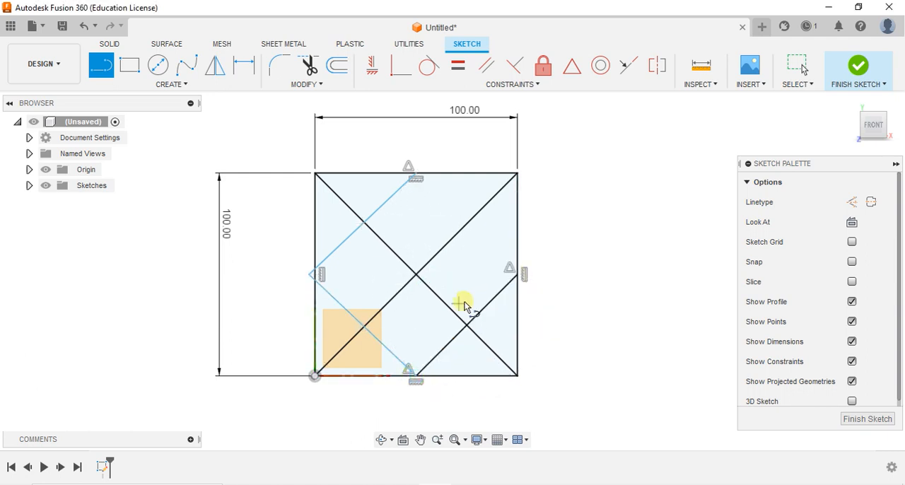
double_click(413, 172)
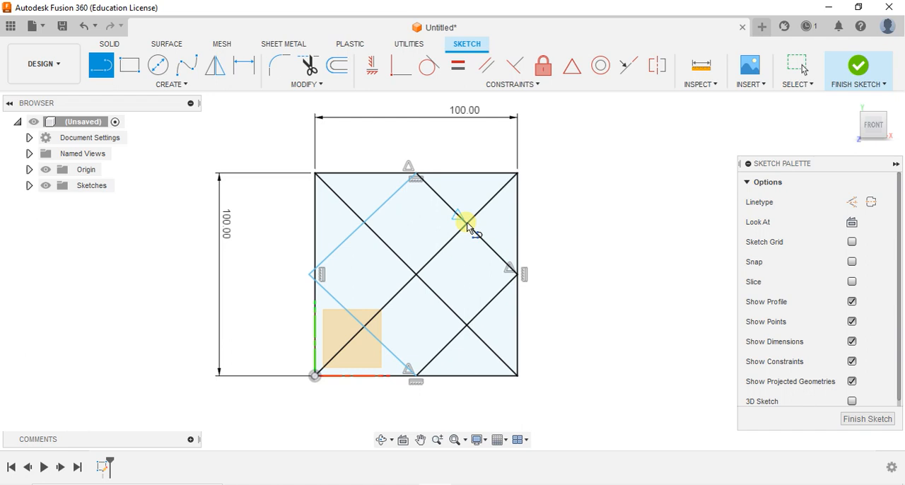
Step: Draw four lines joining the diamond's side midpoints into an inner square about 50 mm wide, and end the Line command
left_click(467, 222)
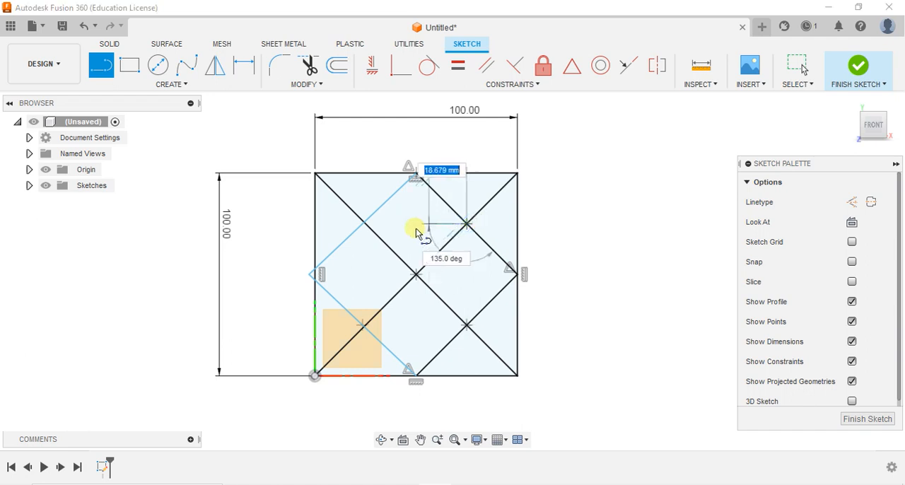
double_click(364, 223)
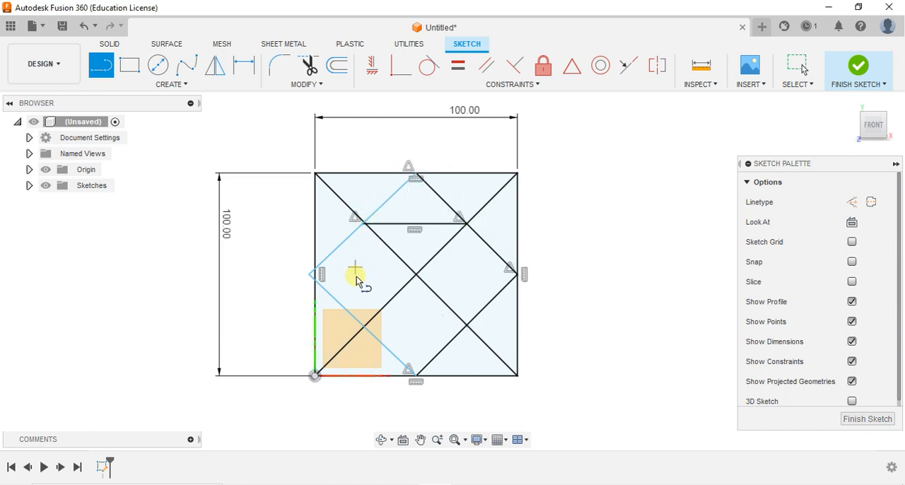
left_click(361, 228)
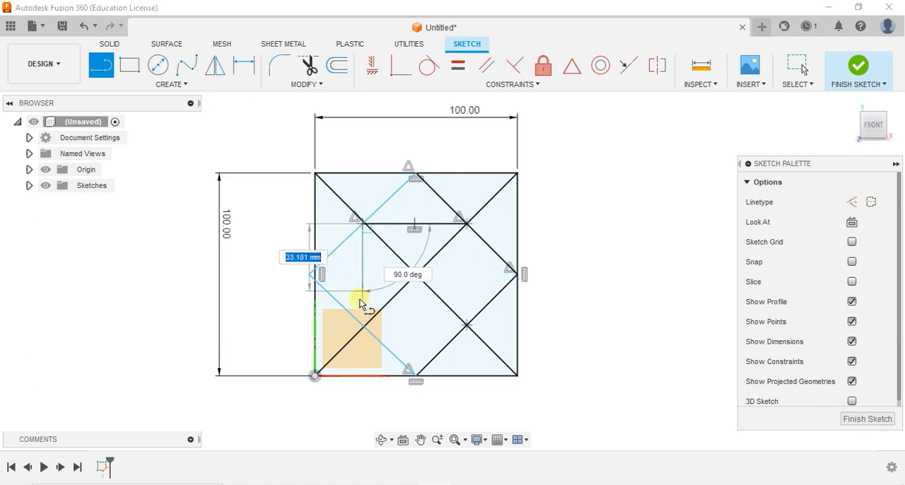
left_click(363, 324)
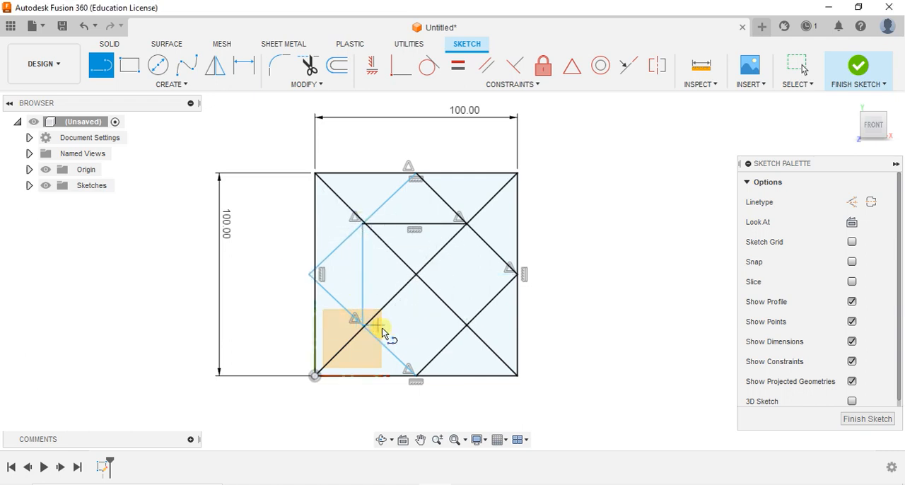
left_click(469, 328)
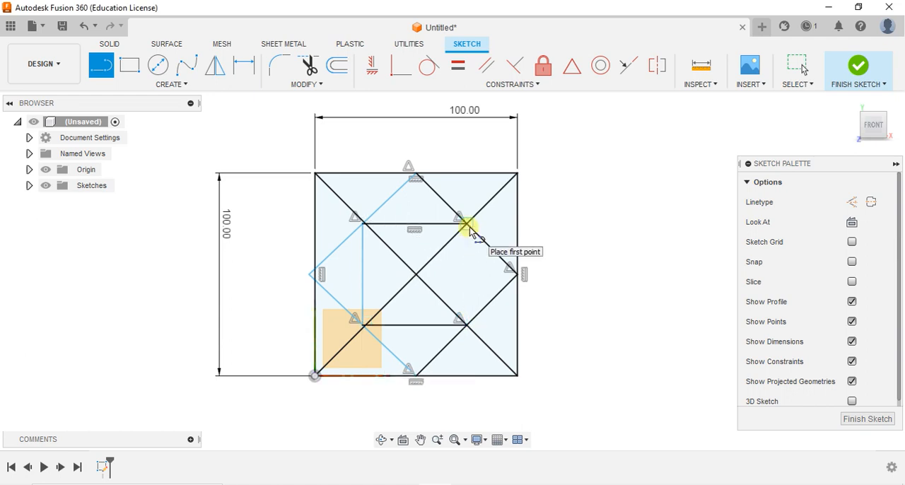
left_click(468, 224)
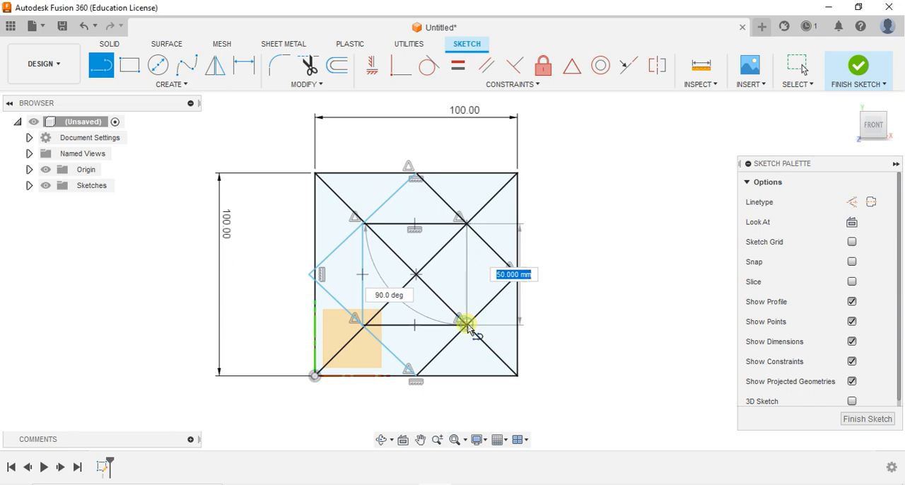
left_click(470, 326)
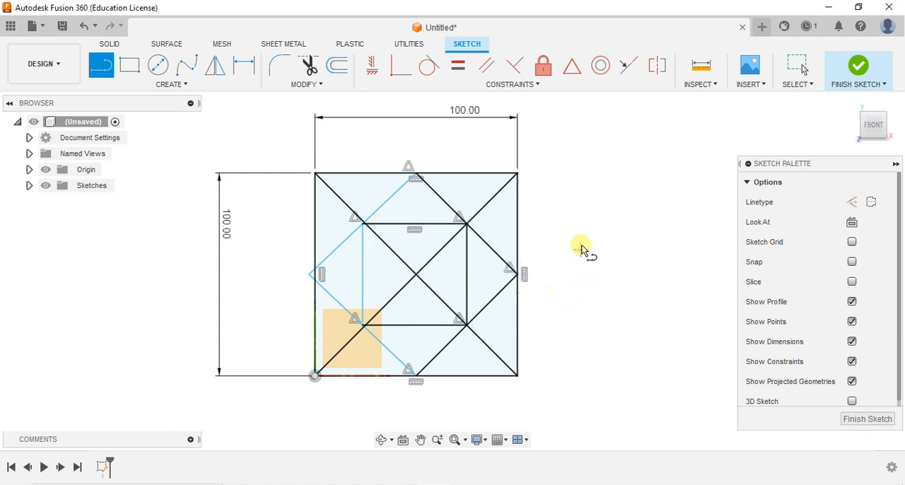
key("Escape")
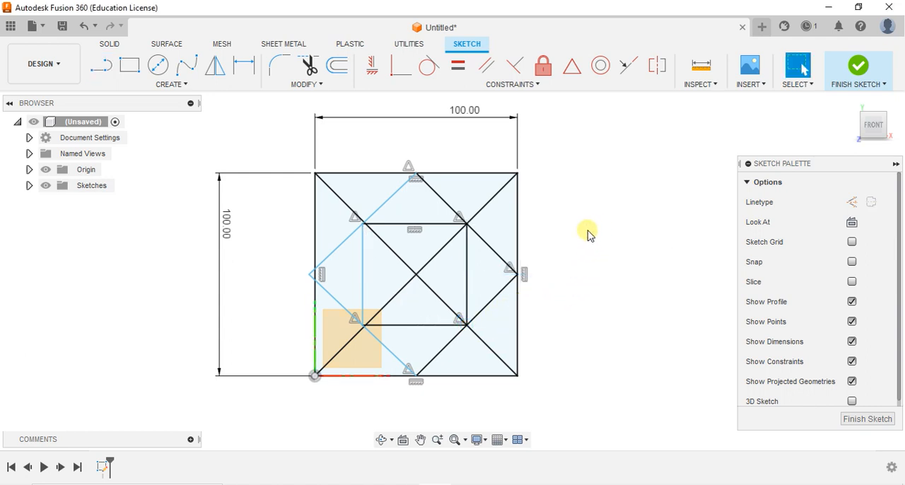
Step: Draw a center diameter circle about 43 mm across, centred on the midpoint of the outer square's top edge
left_click(162, 64)
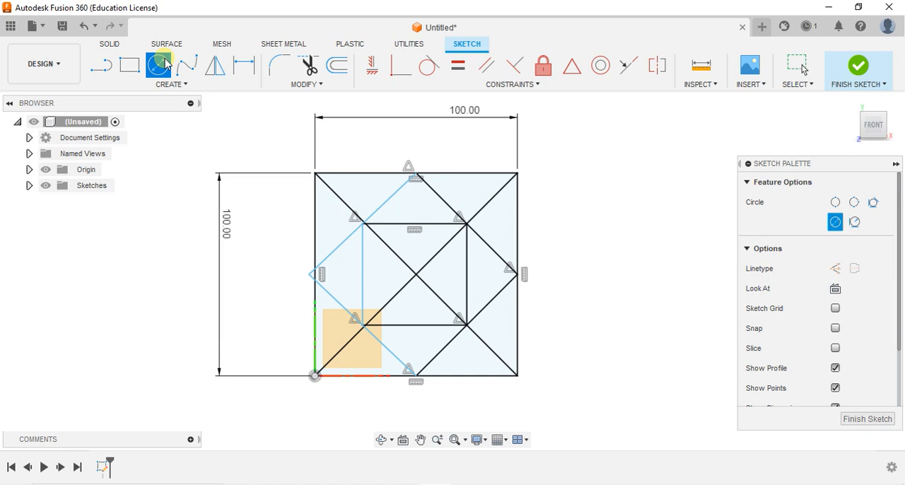
left_click(416, 173)
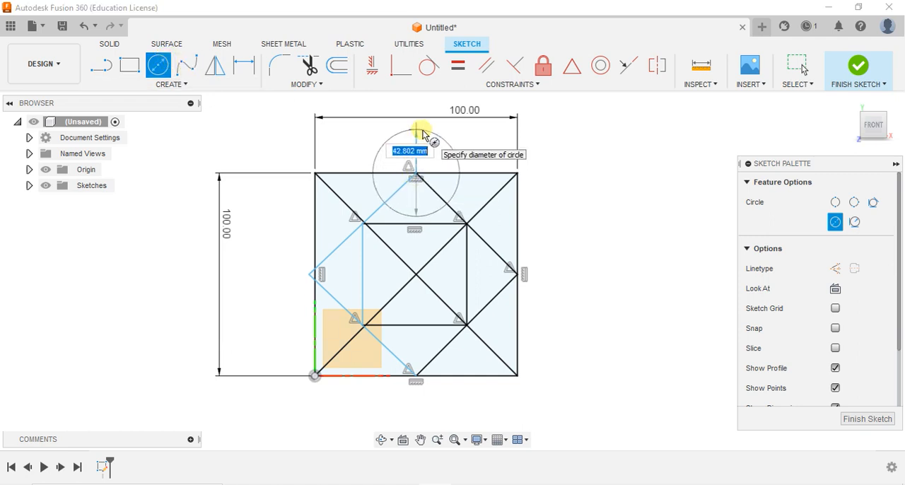
left_click(422, 135)
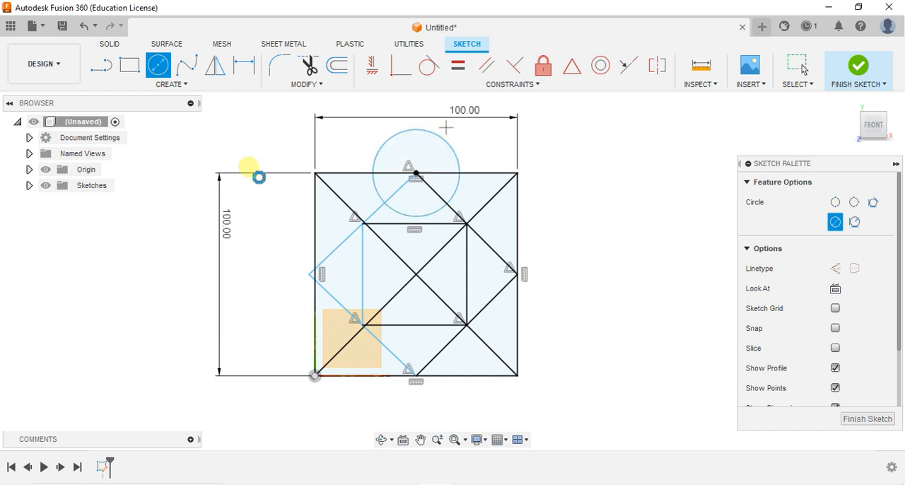
Step: Dimension the diameter of the circle on the top edge as 50 mm and end the dimension command
key("d")
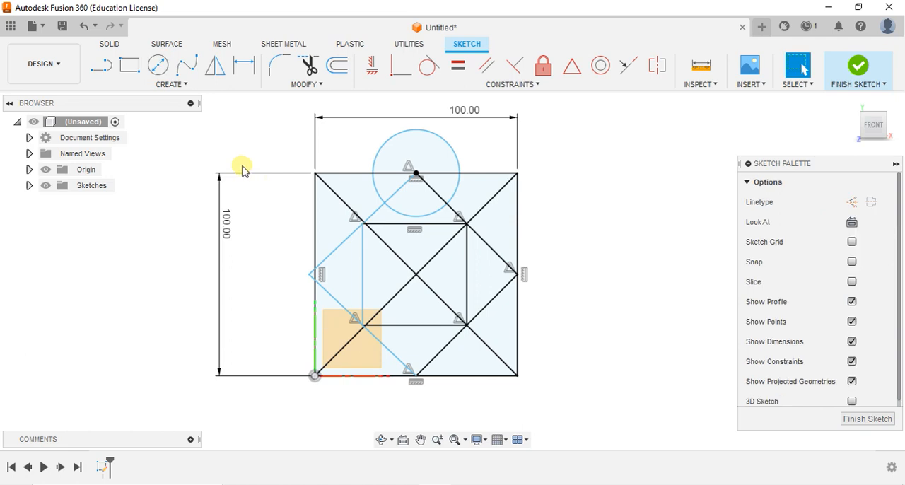
left_click(446, 138)
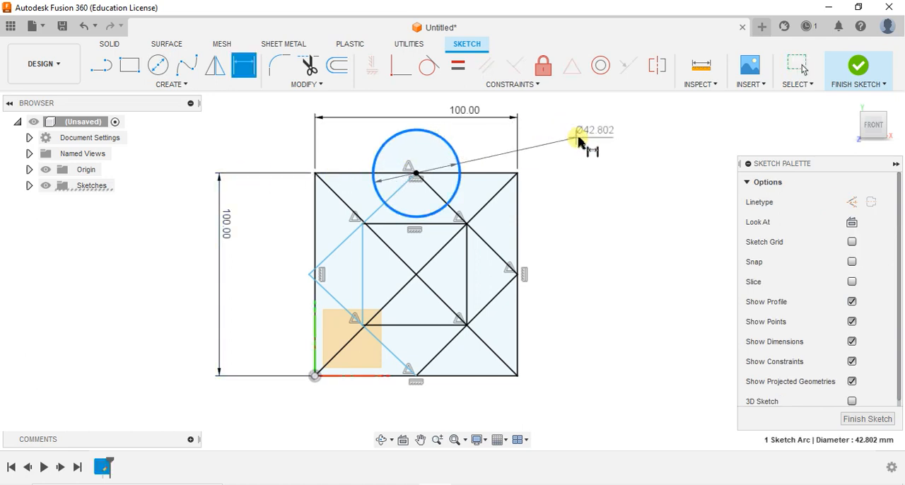
left_click(598, 134)
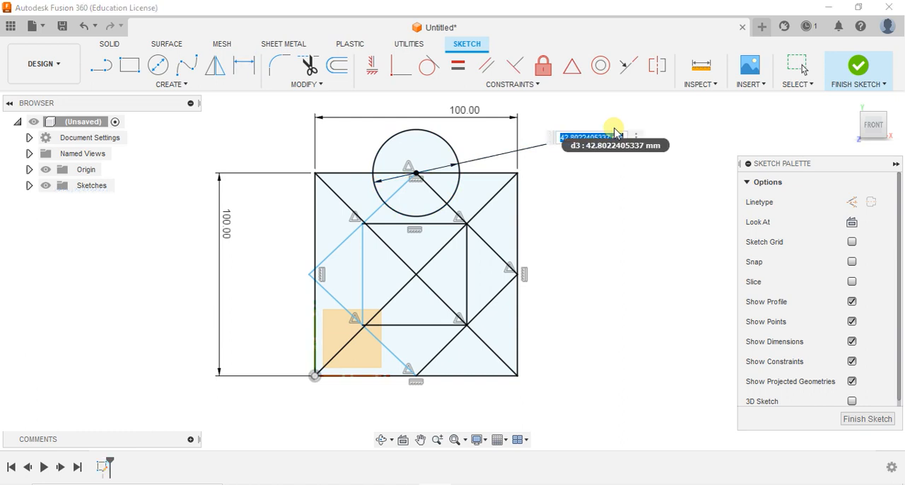
type("50")
key("Return")
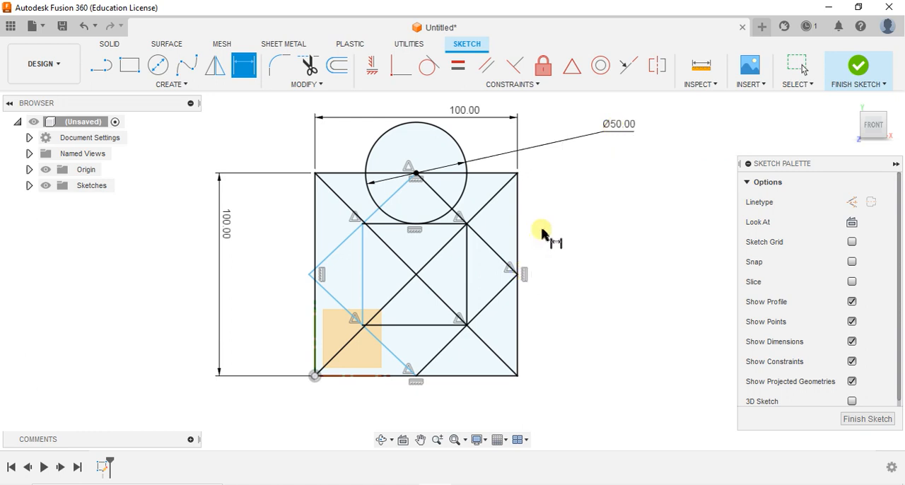
key("Escape")
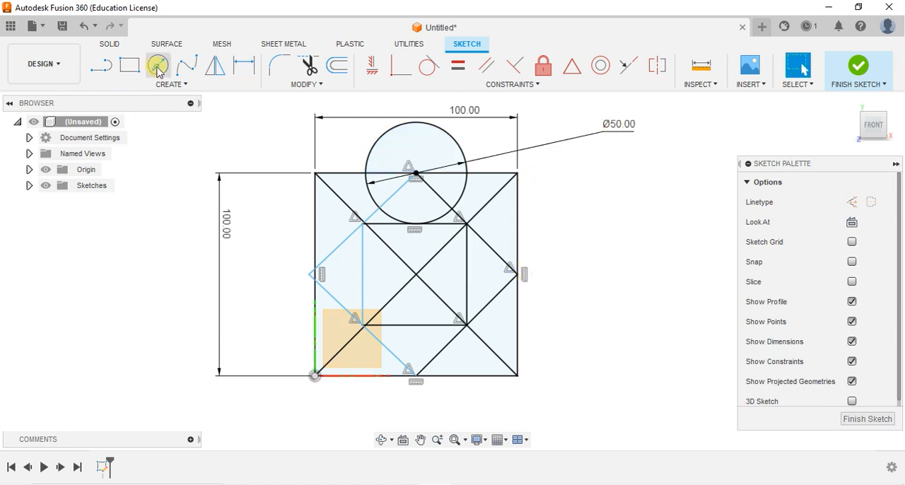
Step: Draw a second center diameter circle, centred on the outer square's top-right corner and slightly larger than the 50 mm circle
left_click(157, 68)
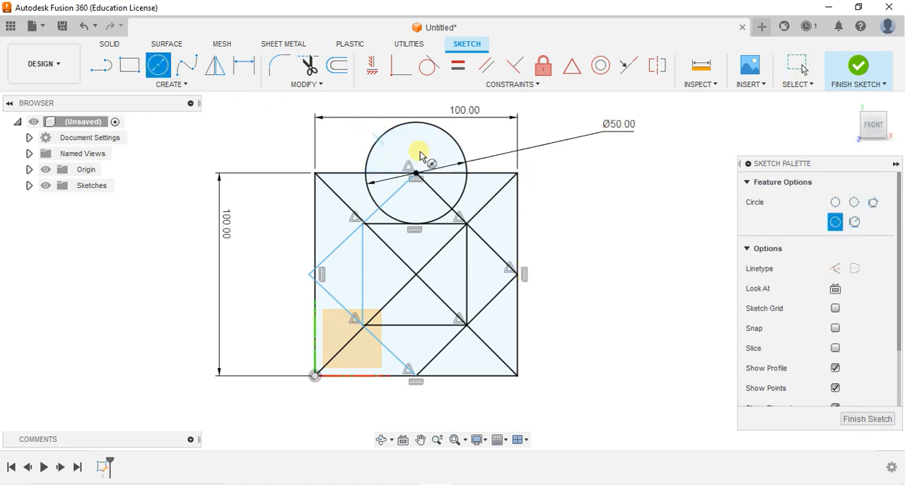
left_click(516, 173)
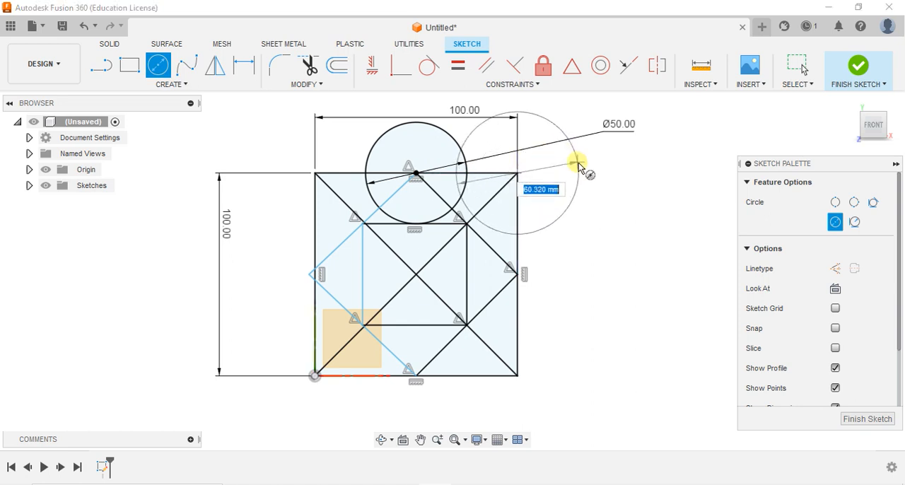
left_click(573, 164)
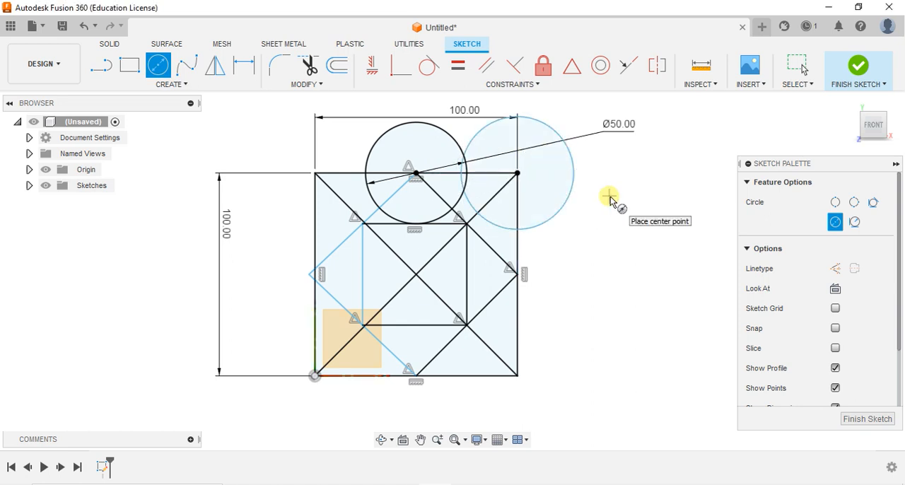
key("Escape")
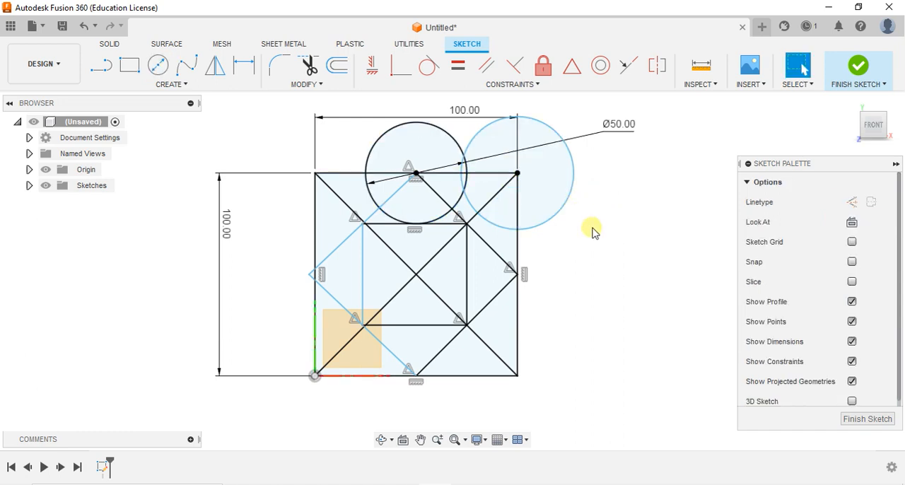
Step: Apply an Equal constraint between the 50 mm circle and the circle on the outer square's top-right corner, and end the command
left_click(498, 84)
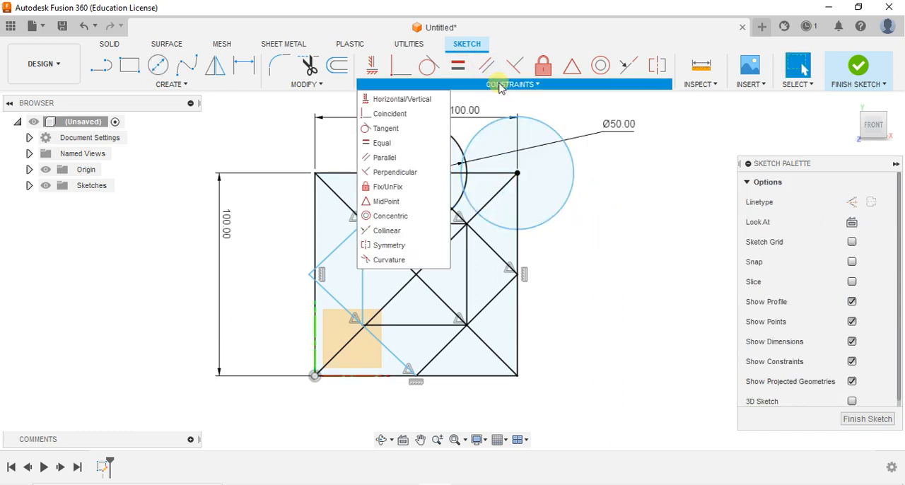
left_click(413, 145)
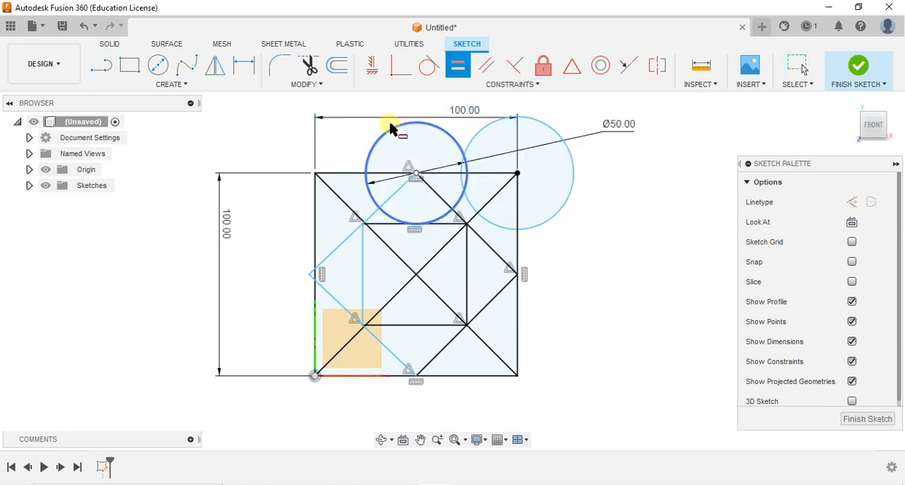
left_click(388, 129)
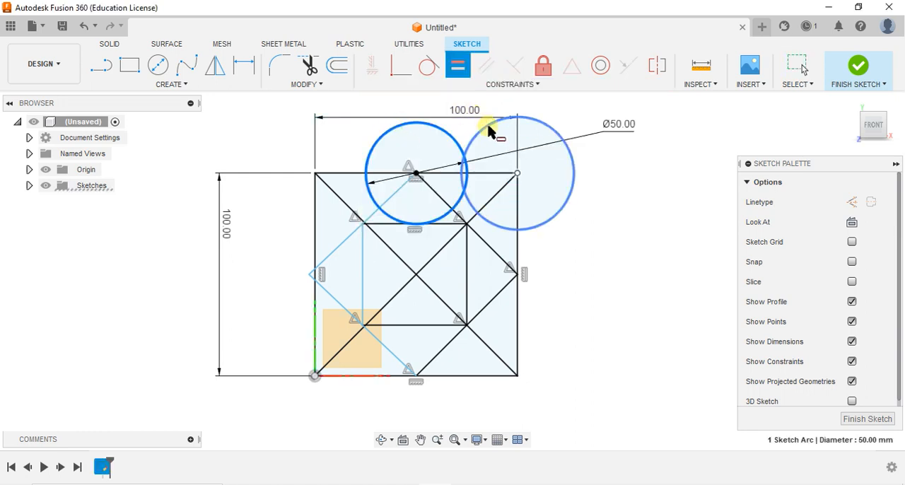
left_click(516, 119)
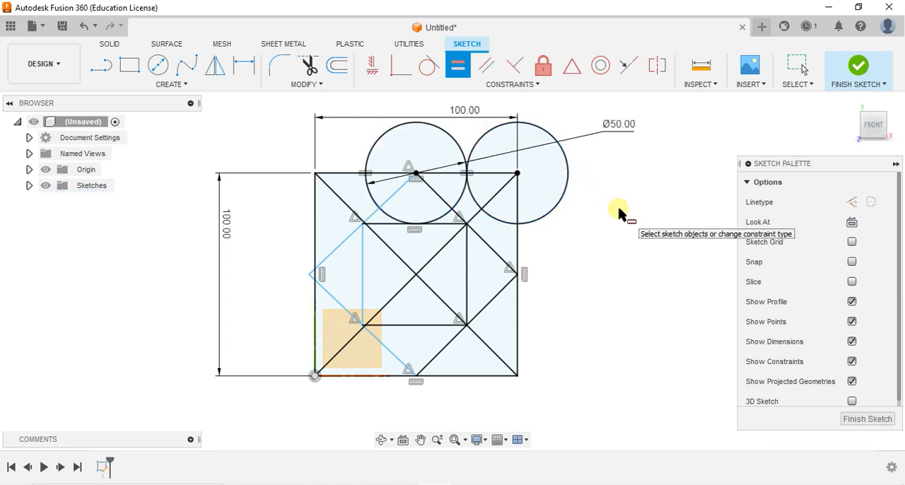
key("Escape")
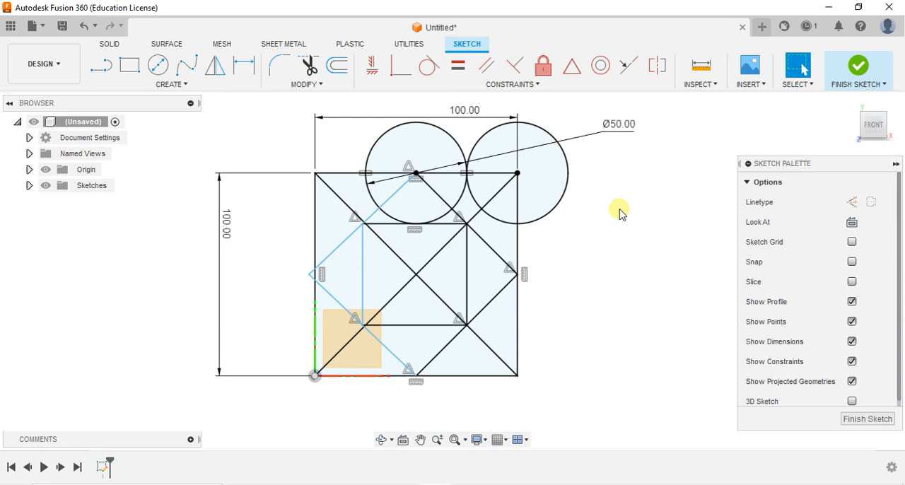
Step: Undo the Equal constraint and the circle on the outer square's top-right corner
key("ctrl+z")
key("ctrl+z")
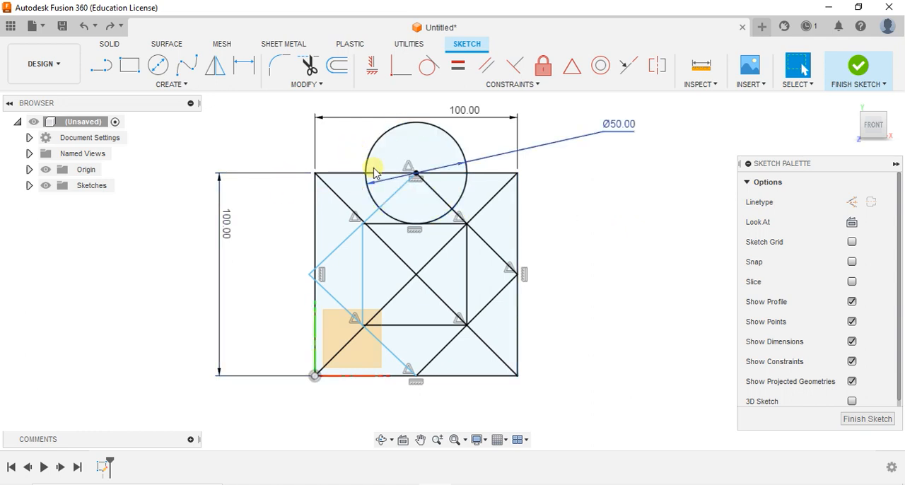
Step: Draw a center diameter circle from the diagonals' intersection out to the midpoint of the inner square's top edge, and end the command
left_click(169, 68)
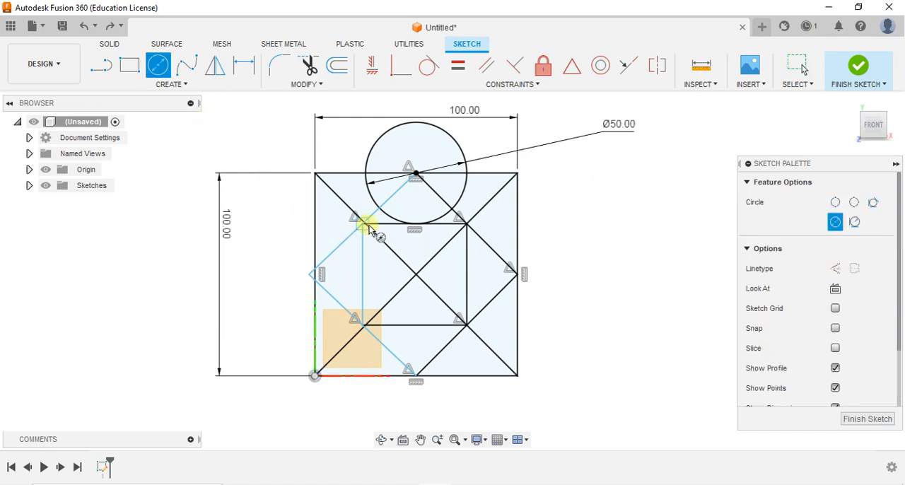
left_click(416, 276)
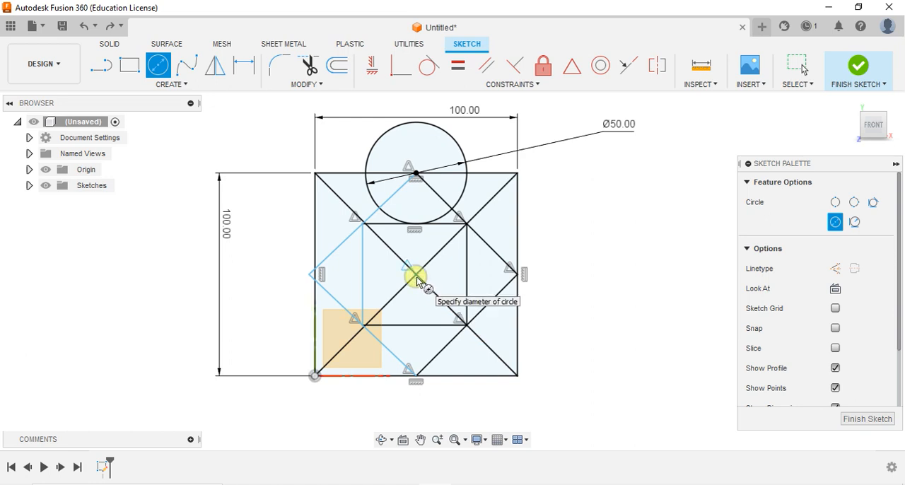
left_click(418, 224)
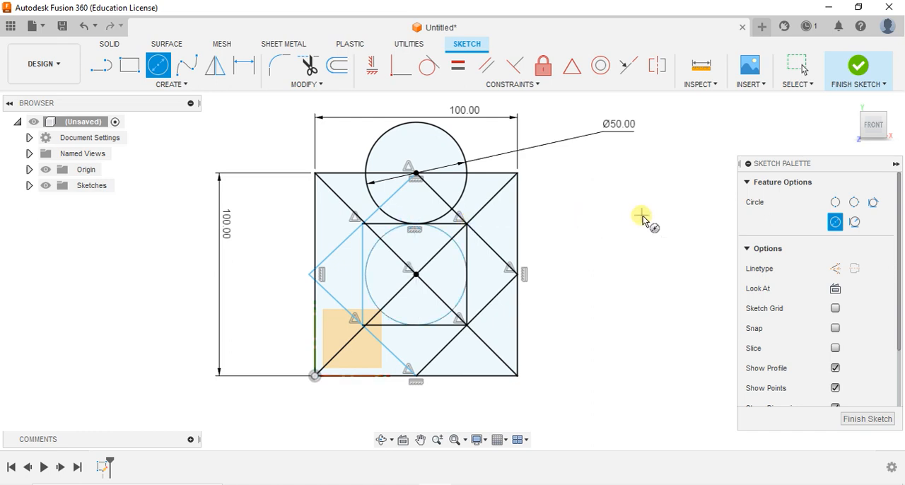
key("Escape")
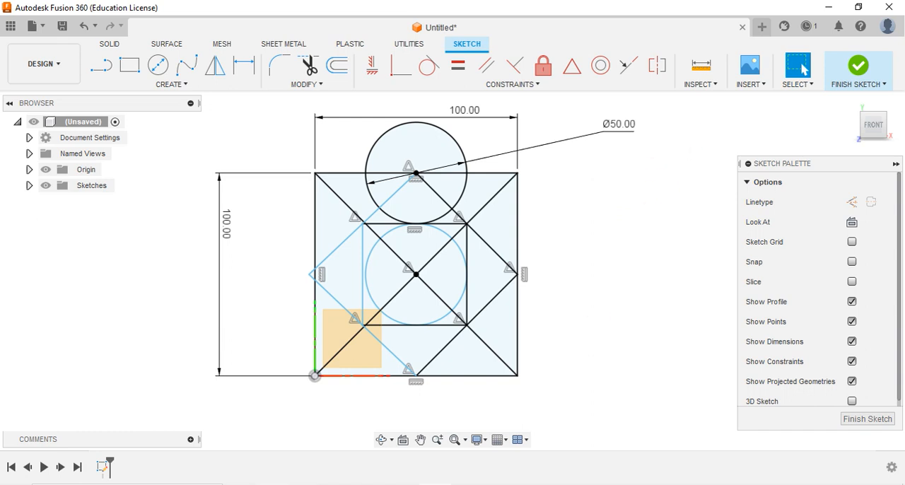
left_click(467, 484)
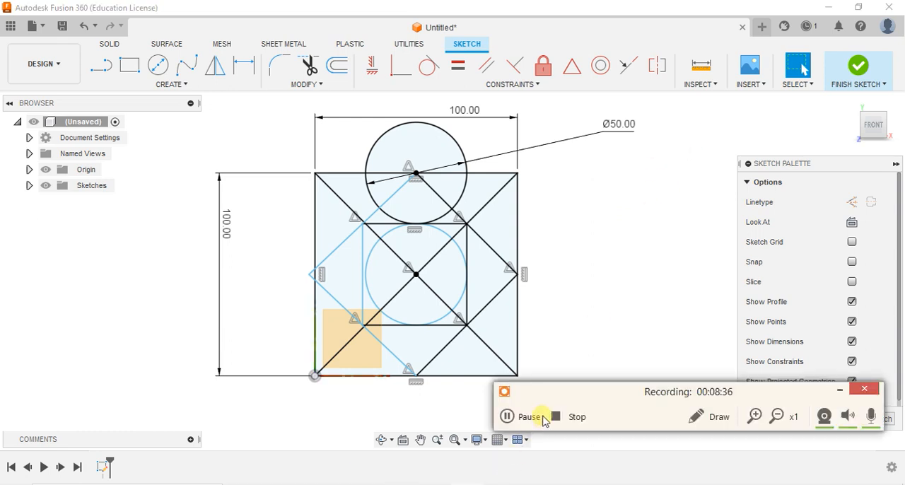